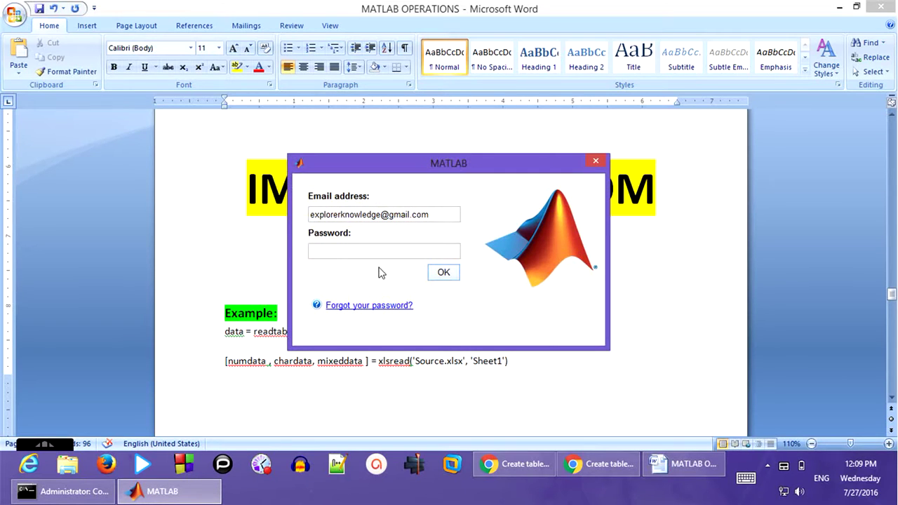
# Enter the MATLAB account password and submit the sign-in.
pyautogui.write('********')
pyautogui.press('Return')
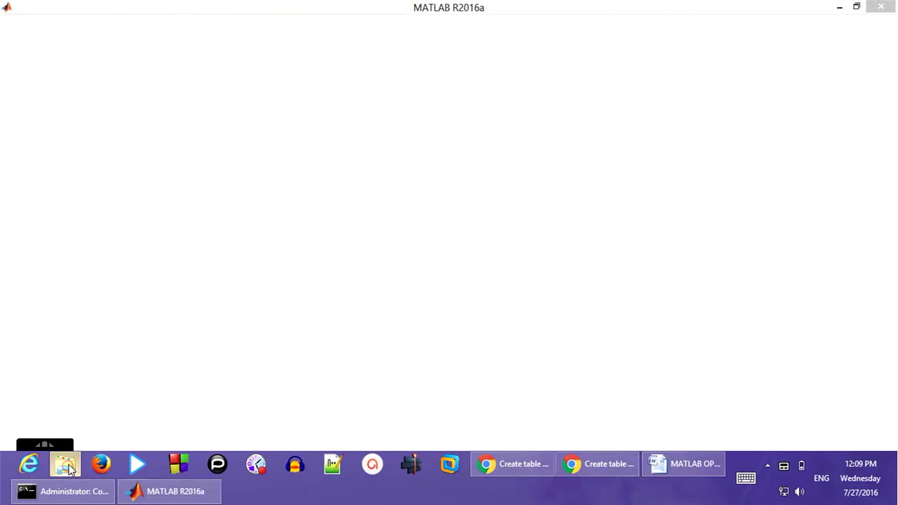
# Open the Documents\MATLAB folder in File Explorer.
pyautogui.click(65, 464)
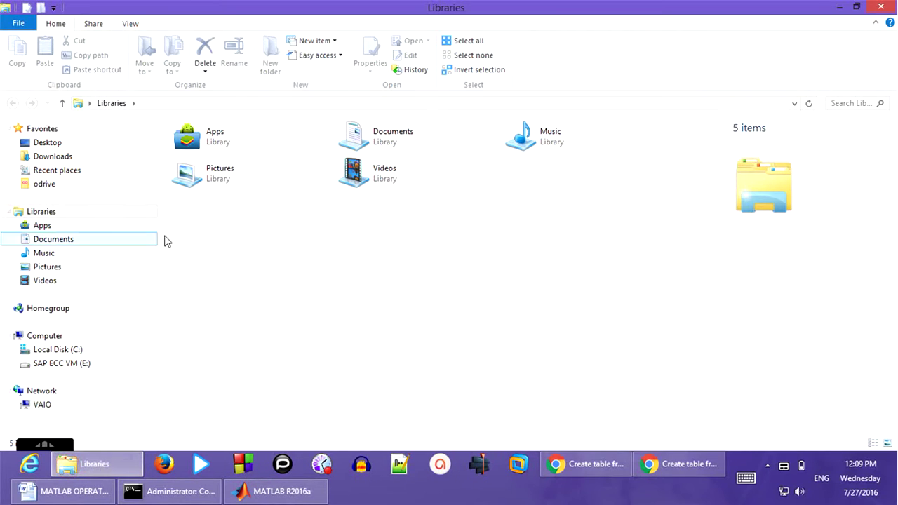
pyautogui.click(49, 242)
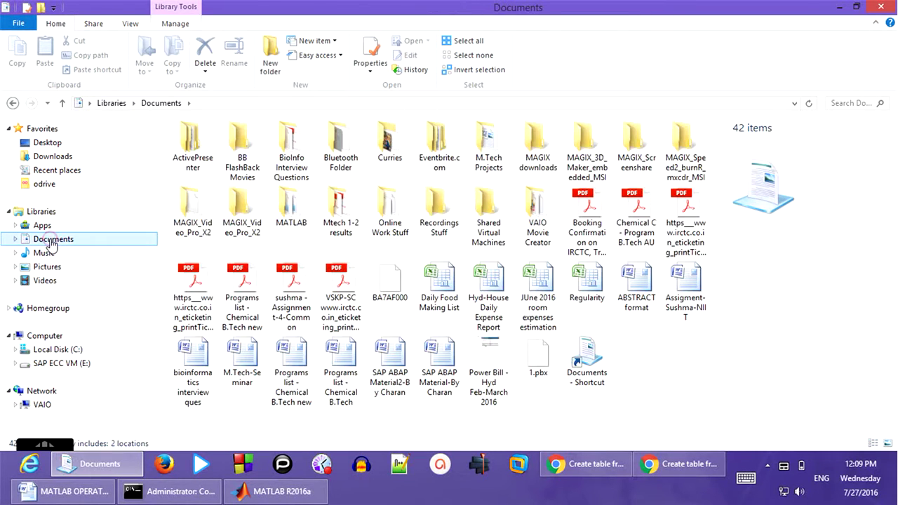
pyautogui.click(292, 207)
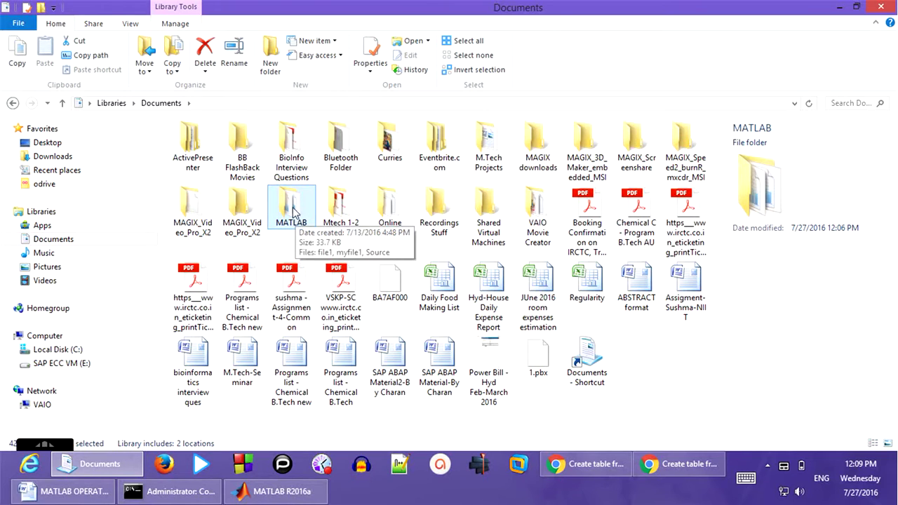
pyautogui.doubleClick(296, 219)
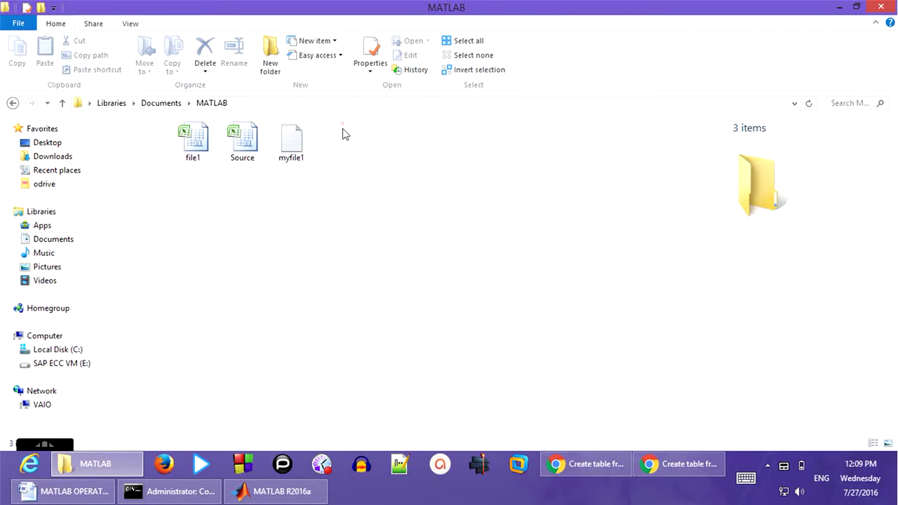
# Select and deselect the folder's three files: file1, Source and myfile1.
pyautogui.moveTo(342, 160); pyautogui.dragTo(188, 206)
pyautogui.click(297, 229)
pyautogui.moveTo(342, 127); pyautogui.dragTo(178, 193)
pyautogui.click(304, 225)
pyautogui.moveTo(345, 121); pyautogui.dragTo(169, 212)
pyautogui.click(304, 249)
pyautogui.click(288, 491)
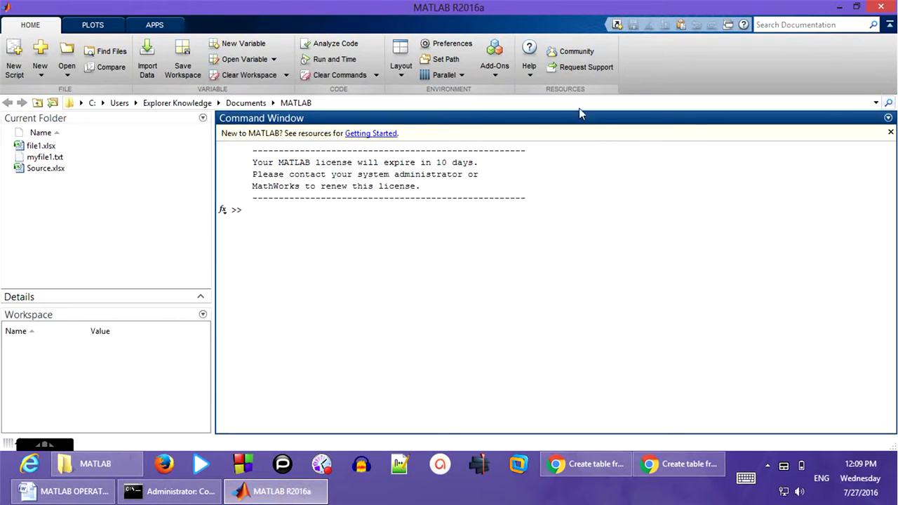
pyautogui.click(326, 104)
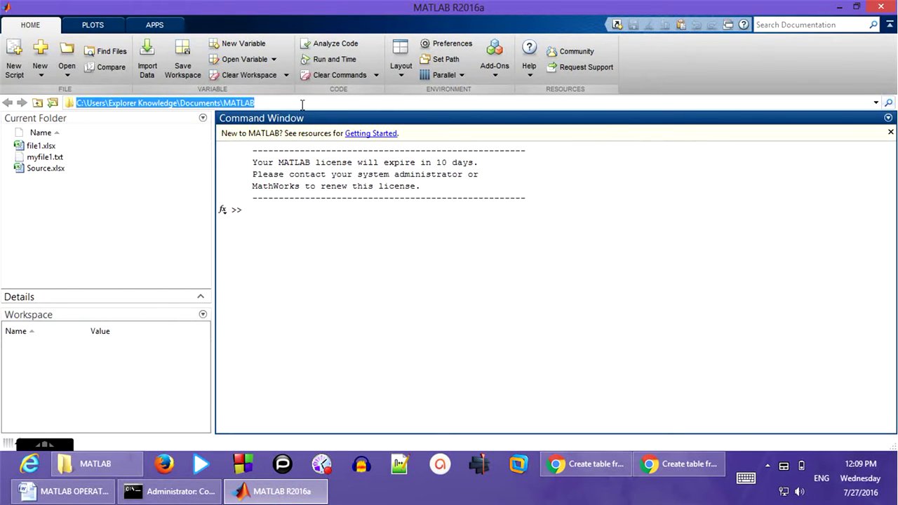
pyautogui.click(303, 103)
pyautogui.doubleClick(288, 103)
pyautogui.click(235, 103)
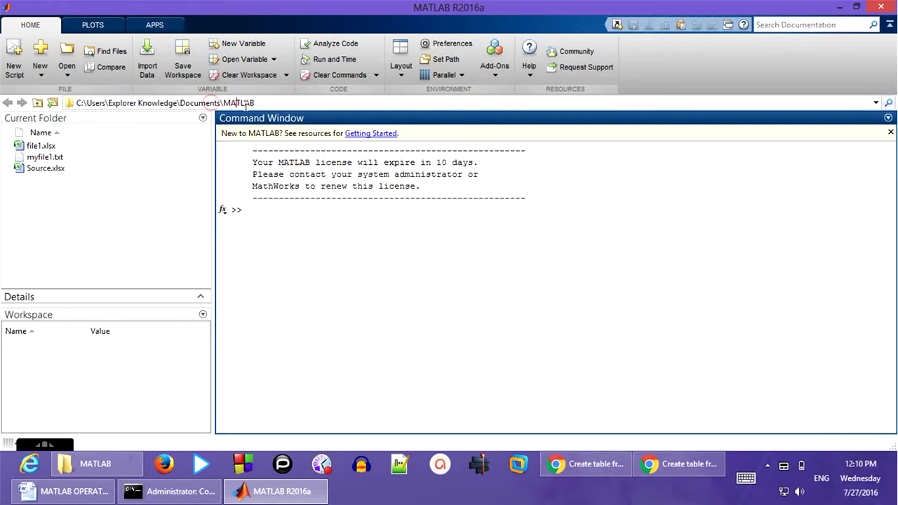
pyautogui.click(103, 468)
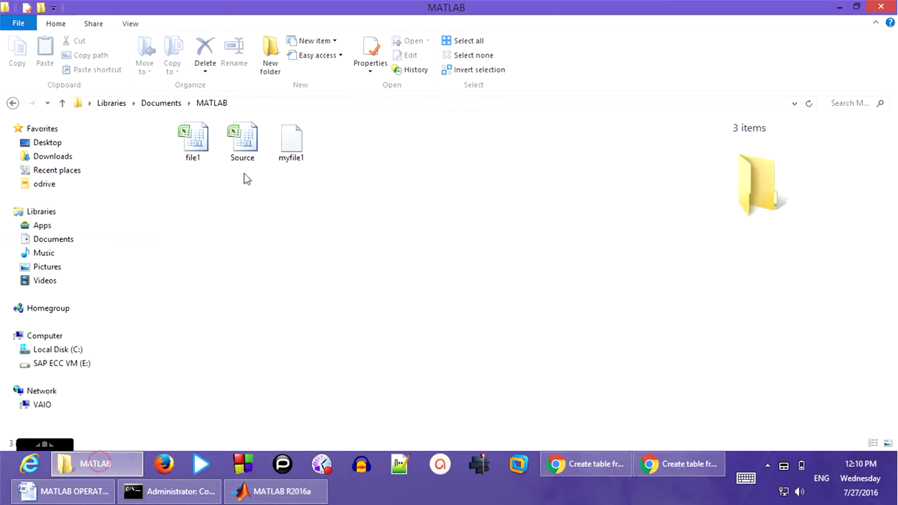
pyautogui.click(280, 491)
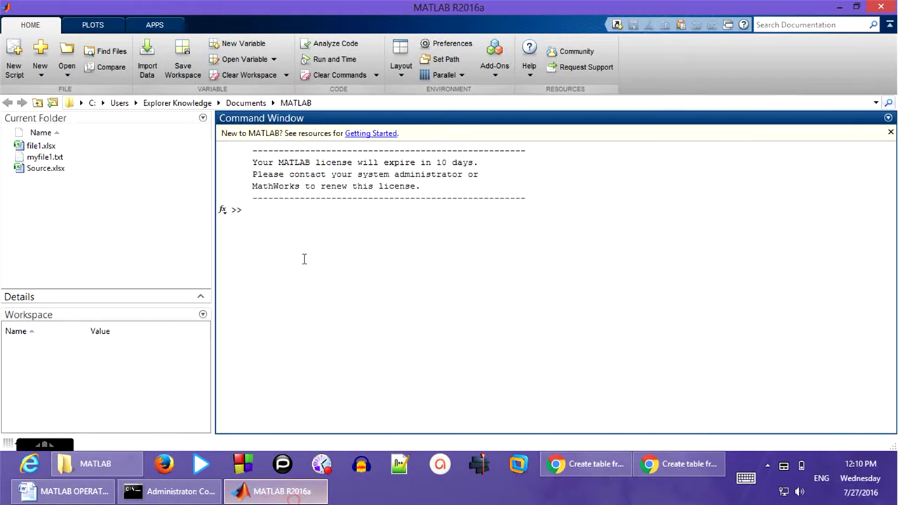
pyautogui.click(34, 147)
pyautogui.click(41, 157)
pyautogui.click(42, 168)
pyautogui.click(39, 147)
pyautogui.click(42, 158)
pyautogui.click(42, 168)
pyautogui.click(39, 145)
pyautogui.click(68, 210)
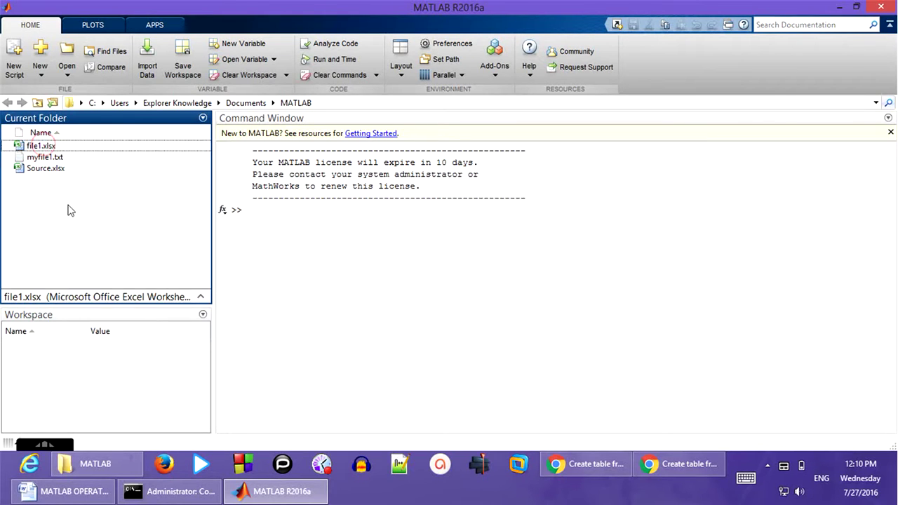
pyautogui.click(39, 169)
# Open Source.xlsx in Excel and select its Name, Contact No and Place table A1:C11.
pyautogui.click(94, 461)
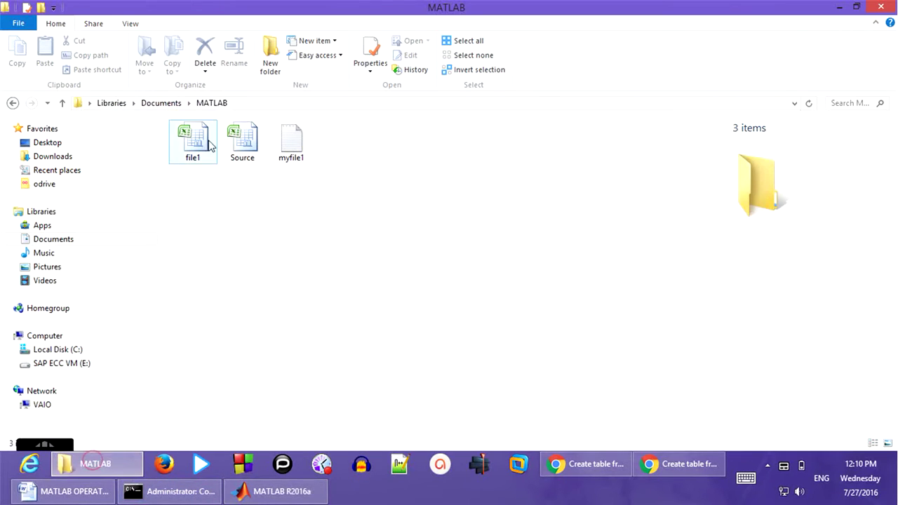
pyautogui.click(243, 150)
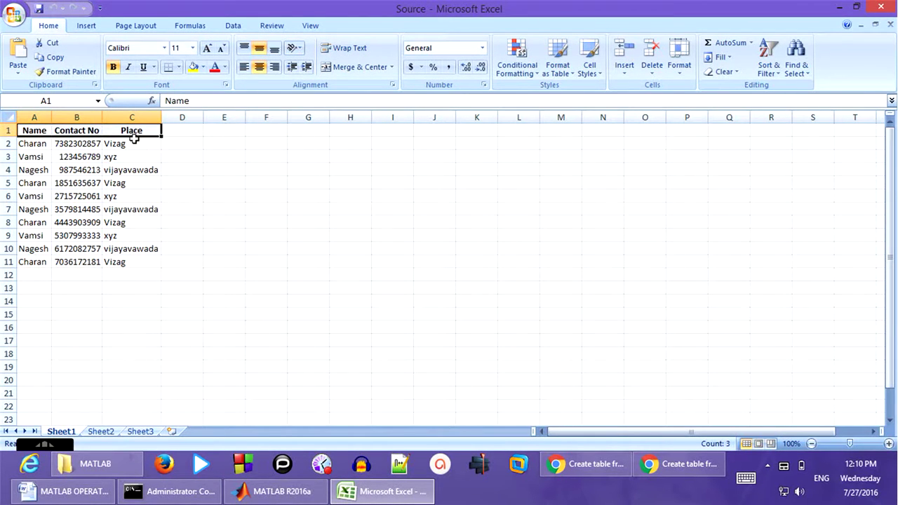
pyautogui.click(34, 146)
pyautogui.click(99, 193)
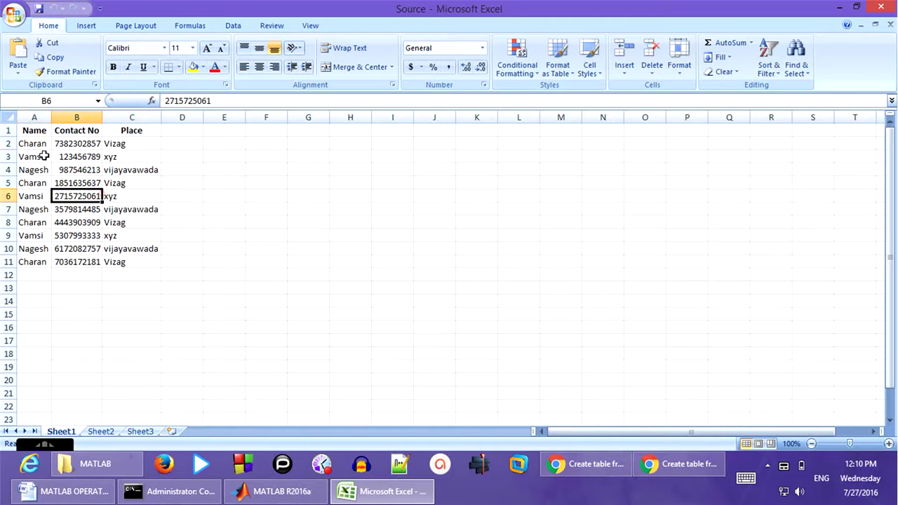
pyautogui.moveTo(29, 145); pyautogui.dragTo(144, 267)
pyautogui.click(270, 273)
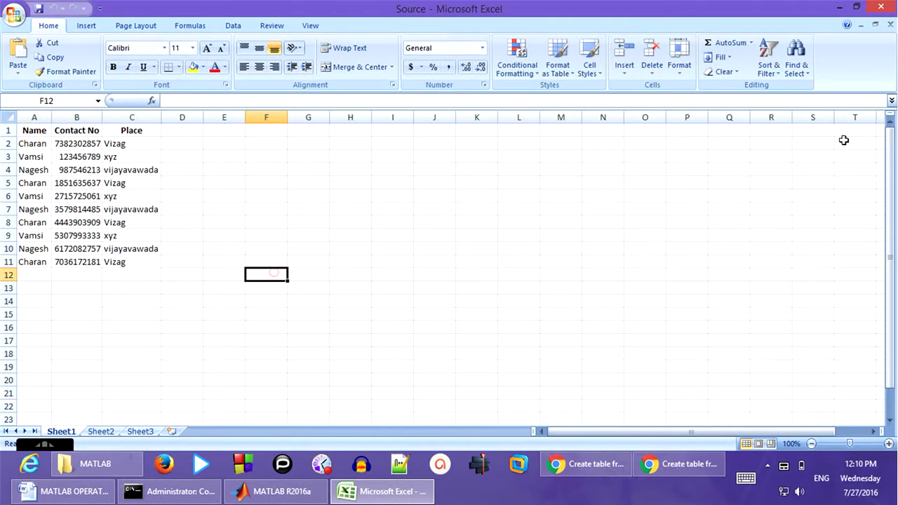
pyautogui.moveTo(30, 134); pyautogui.dragTo(159, 261)
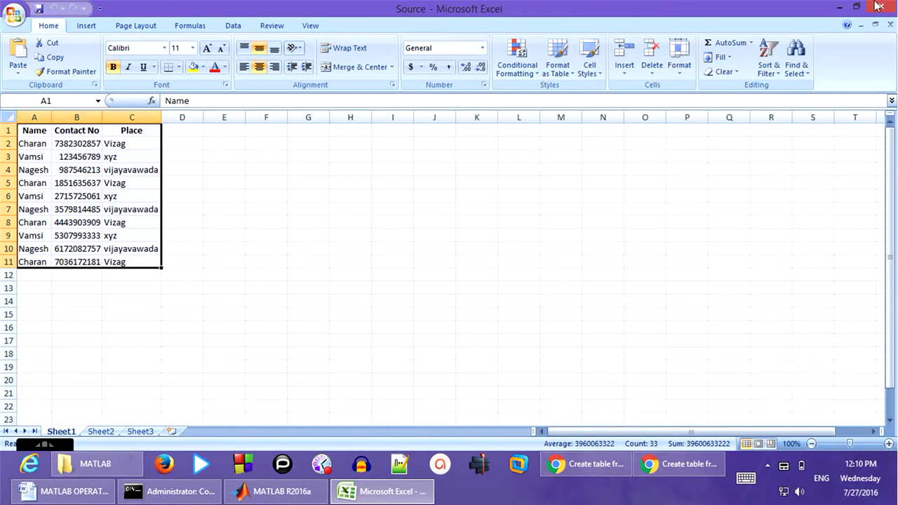
pyautogui.moveTo(874, 8)
# Bring MATLAB forward and browse the fx function list, including Data Import and Export.
pyautogui.click(290, 495)
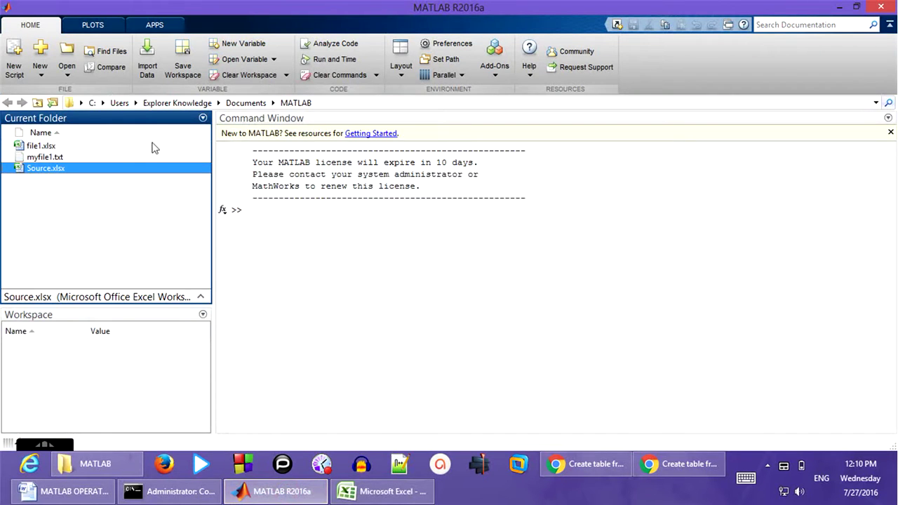
pyautogui.click(337, 235)
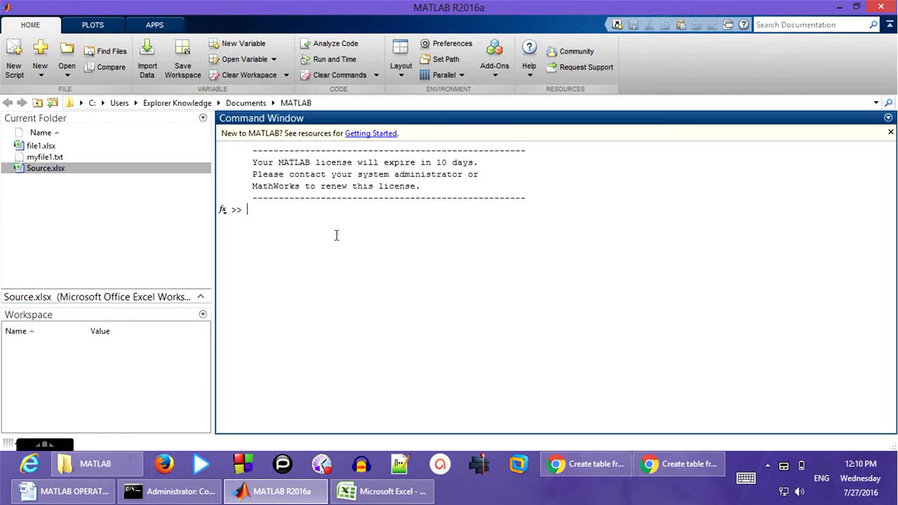
pyautogui.click(210, 204)
pyautogui.click(278, 240)
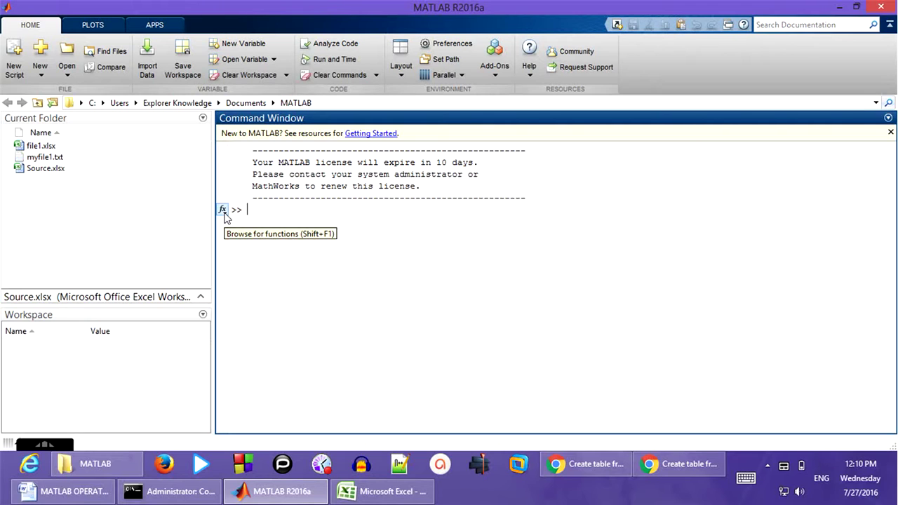
pyautogui.click(223, 210)
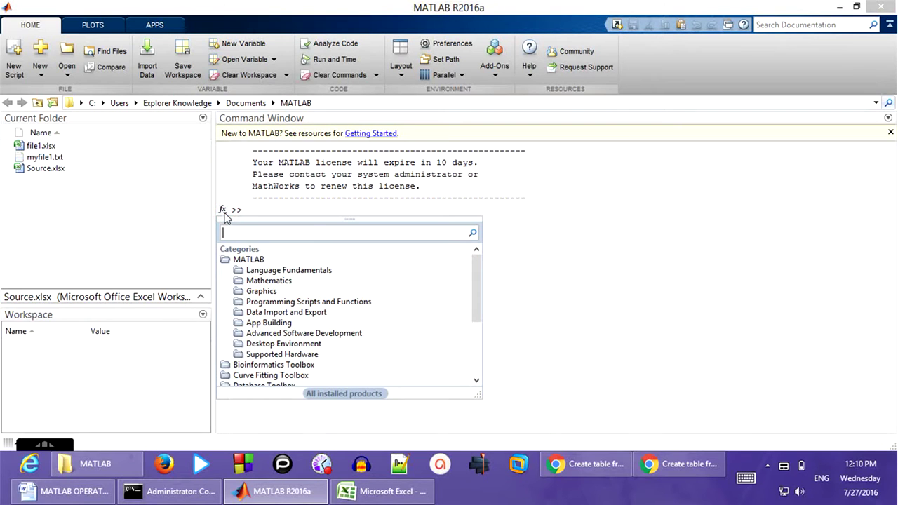
pyautogui.scroll(-4, 341, 321)
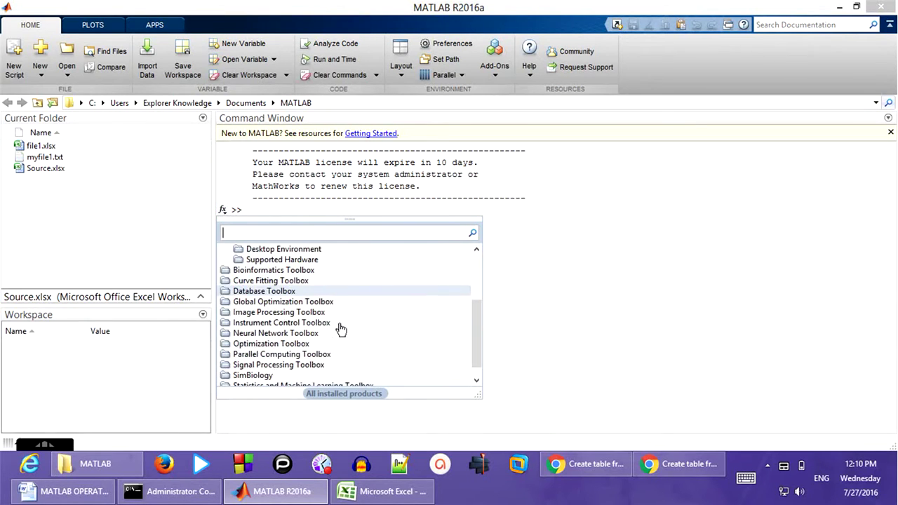
pyautogui.scroll(4, 341, 337)
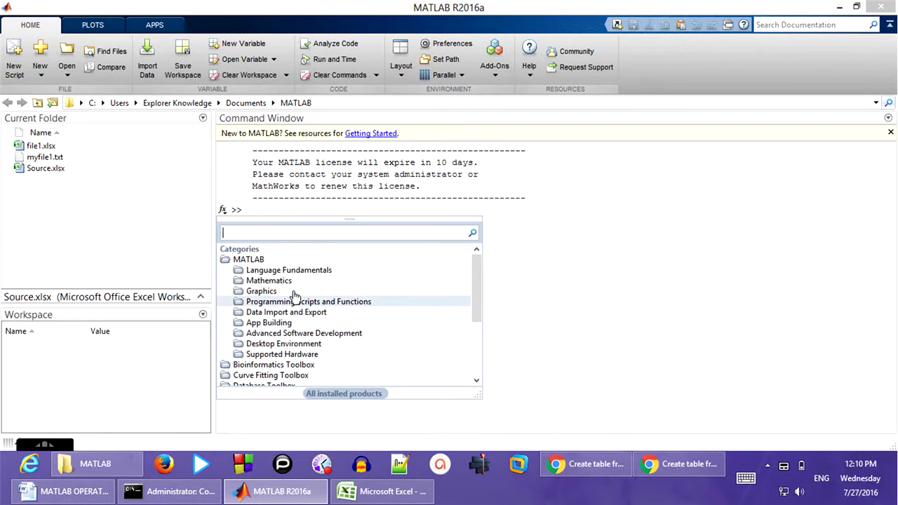
pyautogui.scroll(-1, 289, 344)
pyautogui.scroll(1, 312, 295)
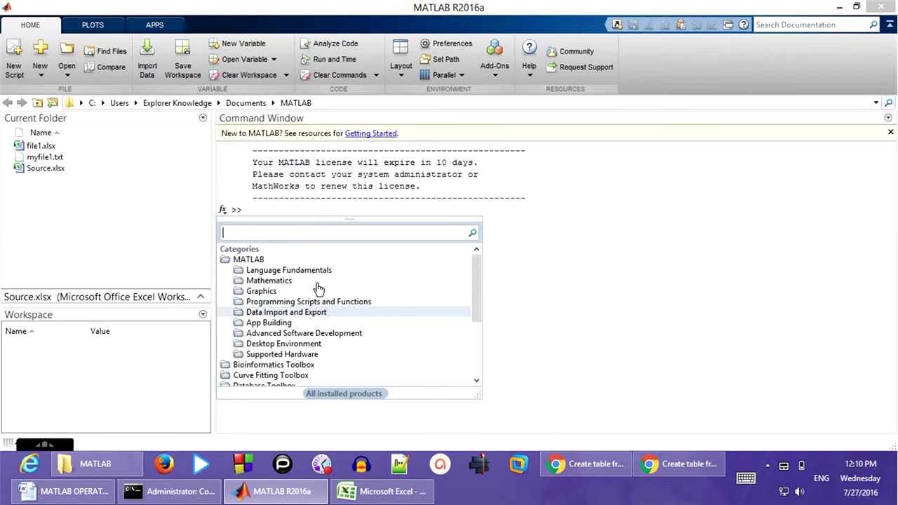
pyautogui.scroll(-3, 351, 348)
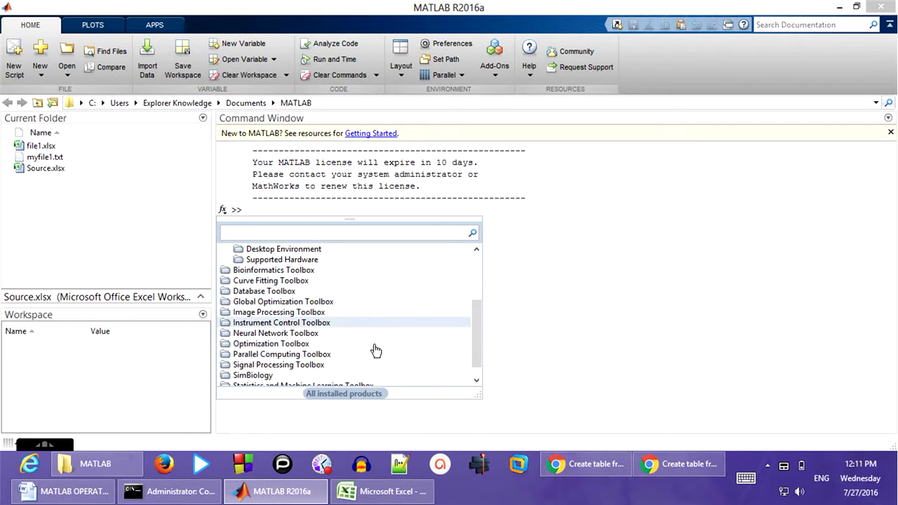
pyautogui.scroll(-1, 375, 354)
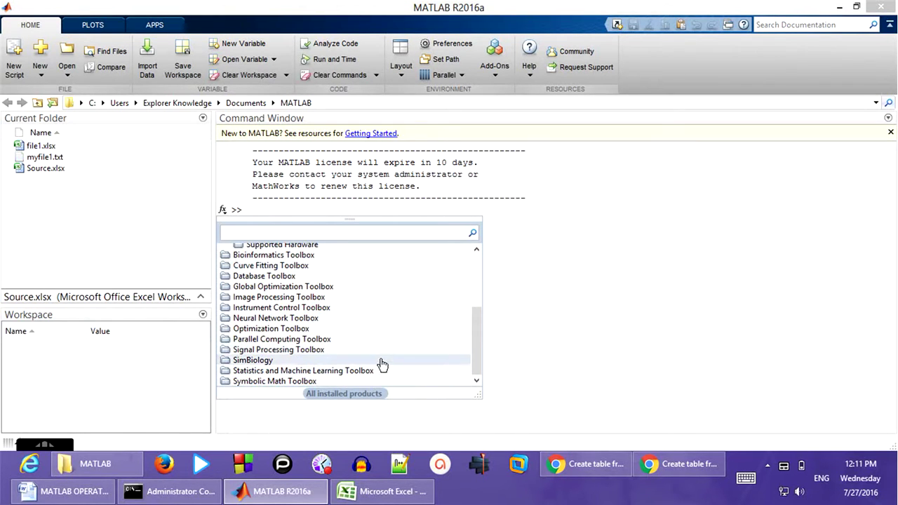
pyautogui.scroll(3, 381, 371)
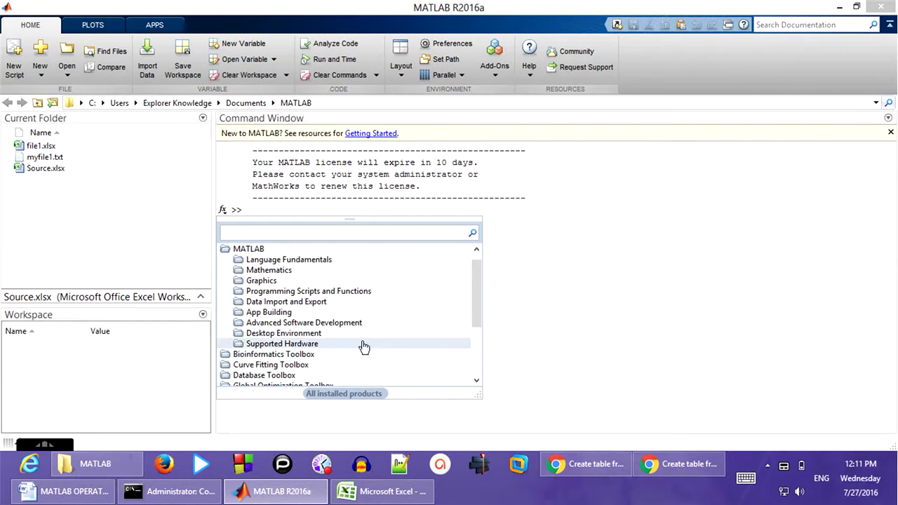
# Expand Data Import and Export > Standard File Formats > Spreadsheets and view xlsread's help.
pyautogui.click(264, 303)
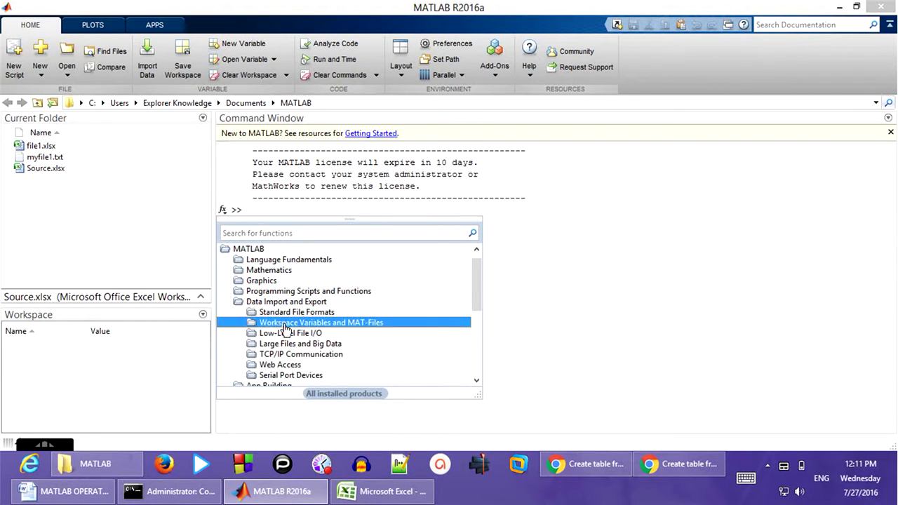
pyautogui.scroll(-1, 285, 332)
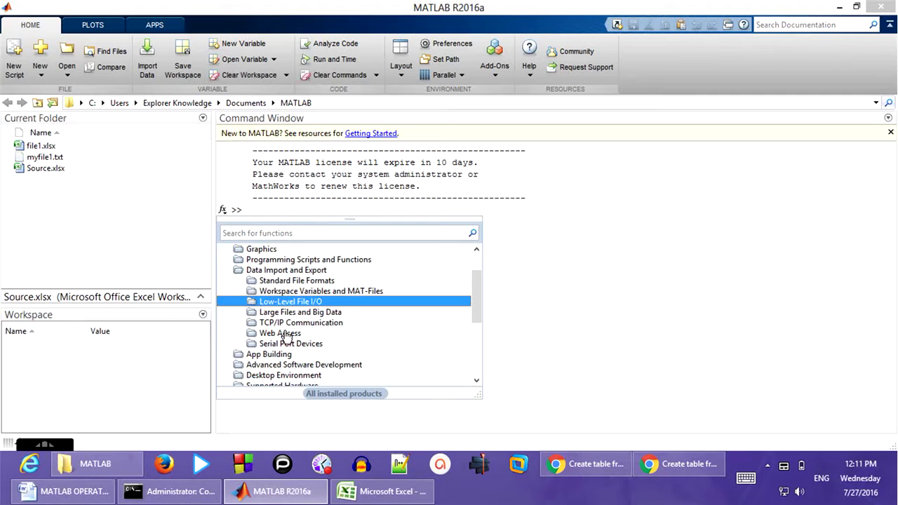
pyautogui.click(297, 282)
pyautogui.scroll(-1, 316, 336)
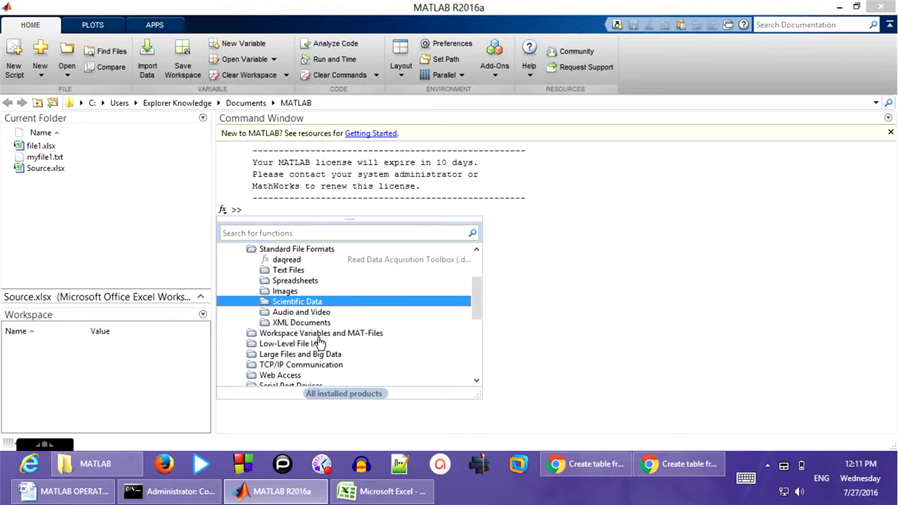
pyautogui.click(296, 282)
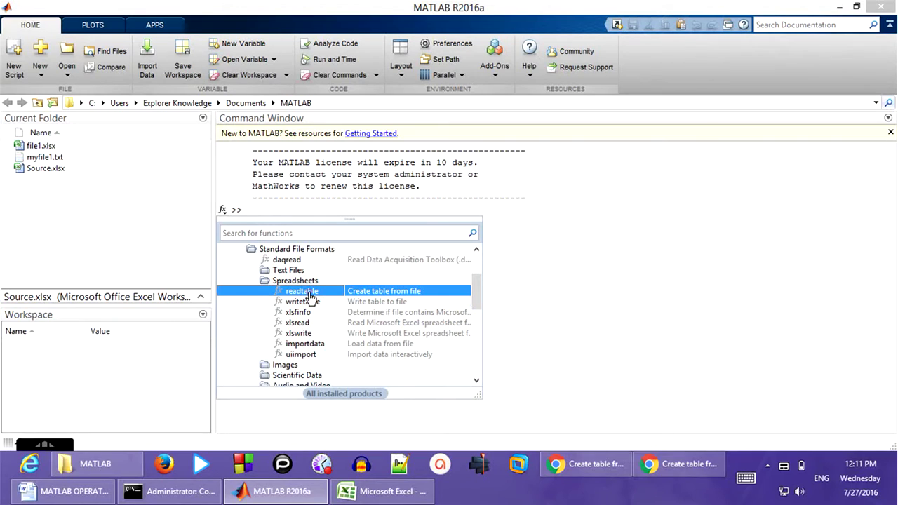
pyautogui.moveTo(311, 295)
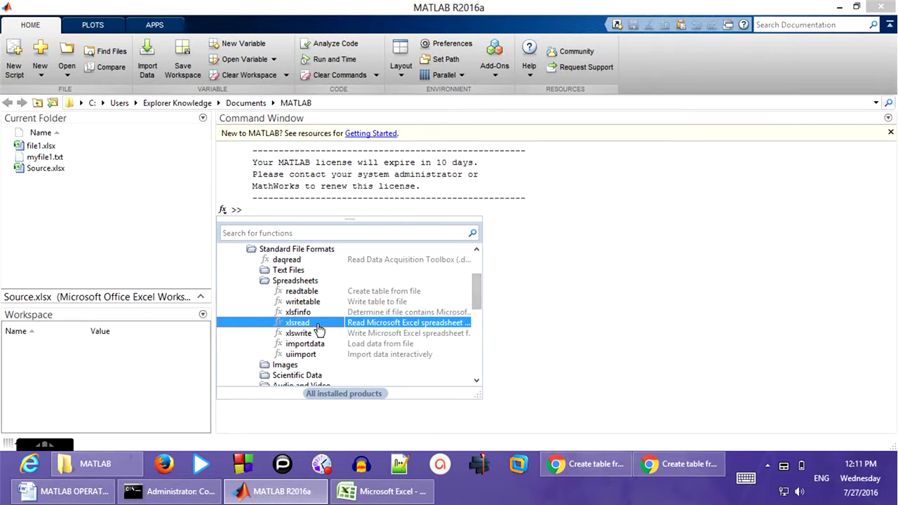
pyautogui.moveTo(317, 326)
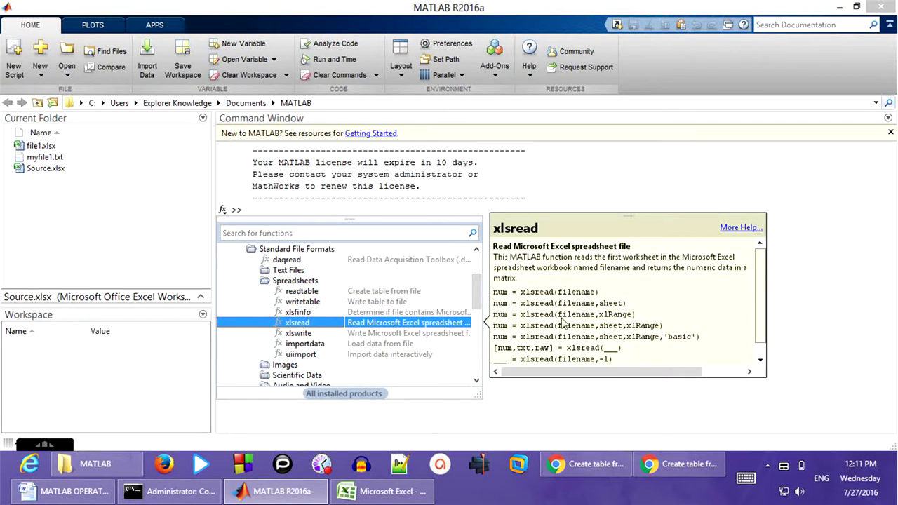
pyautogui.scroll(-1, 651, 309)
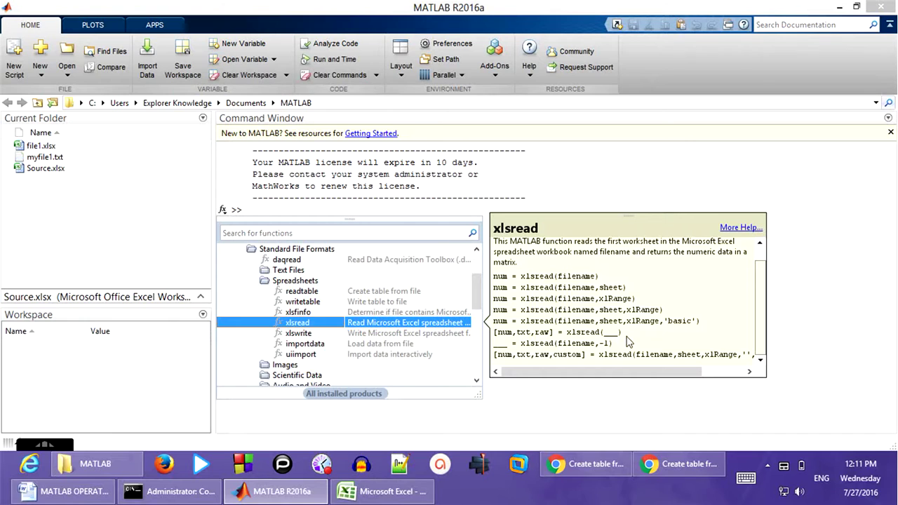
# Close the function browser and copy the readtable example line from the Word notes.
pyautogui.click(437, 203)
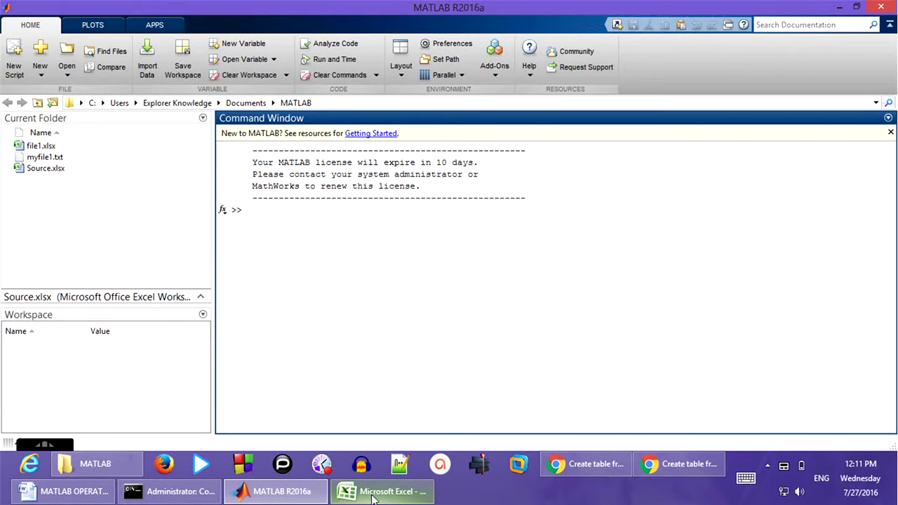
pyautogui.click(67, 491)
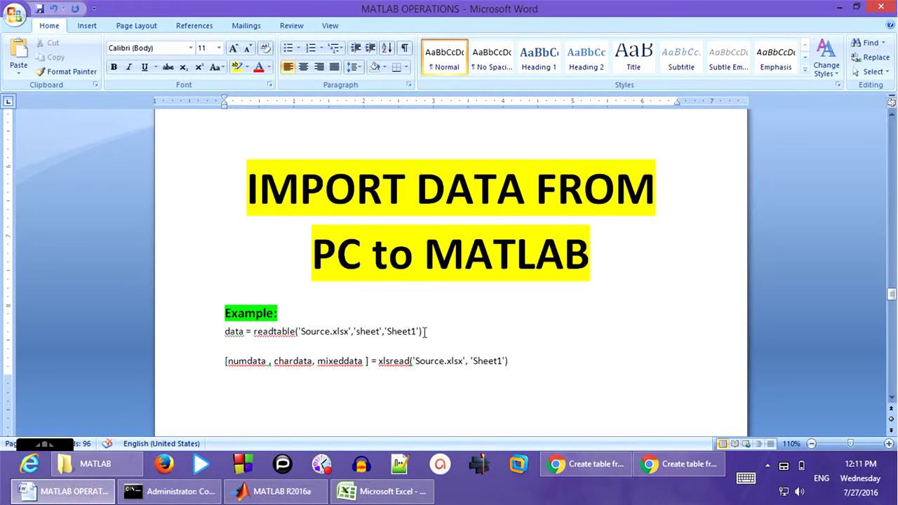
pyautogui.moveTo(430, 330); pyautogui.dragTo(225, 333)
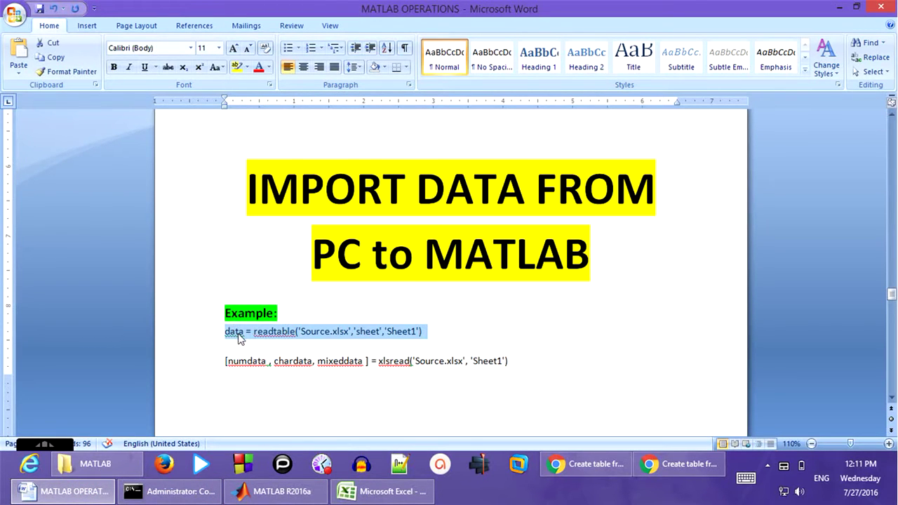
pyautogui.click(281, 491)
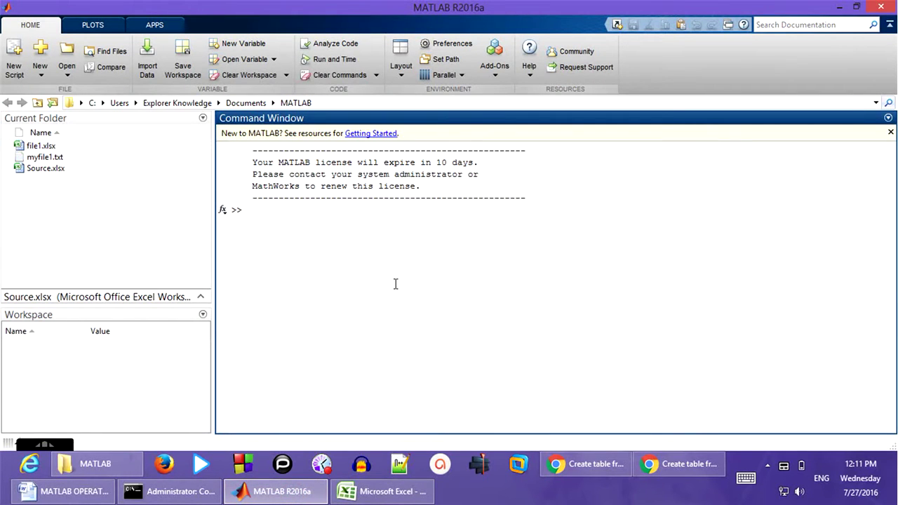
# Paste data = readtable('Source.xlsx','sheet','Sheet1'), highlight each argument, and run it.
pyautogui.hotkey('ctrl', 'v')
pyautogui.hotkey('ctrl', 'v')
pyautogui.hotkey('ctrl', 'z')
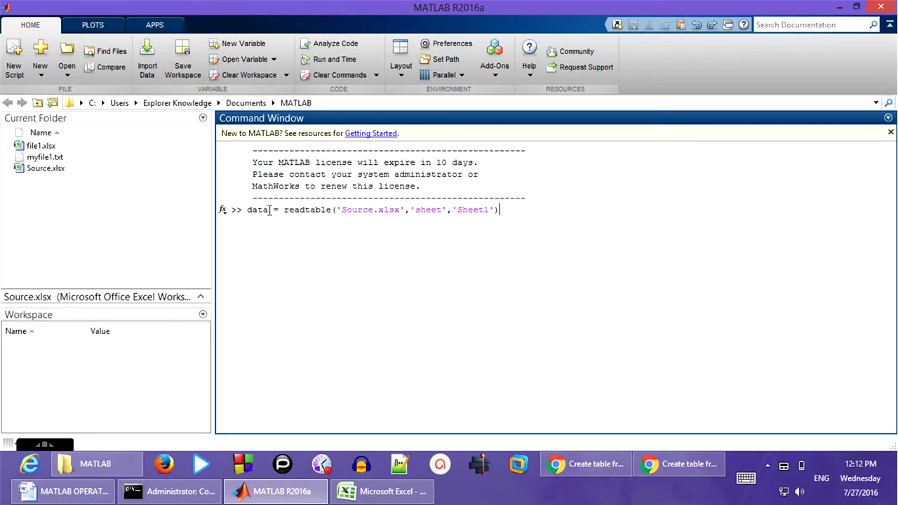
pyautogui.moveTo(269, 210); pyautogui.dragTo(242, 215)
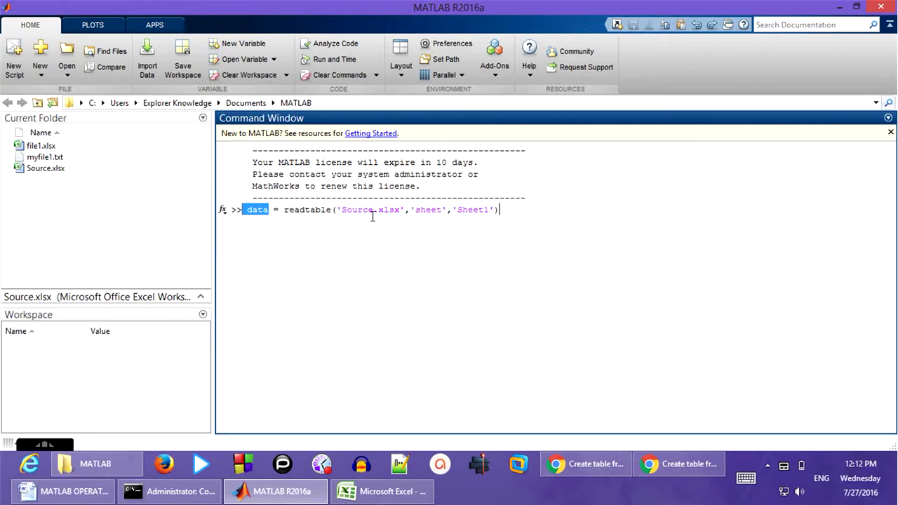
pyautogui.moveTo(405, 210); pyautogui.dragTo(340, 214)
pyautogui.click(62, 169)
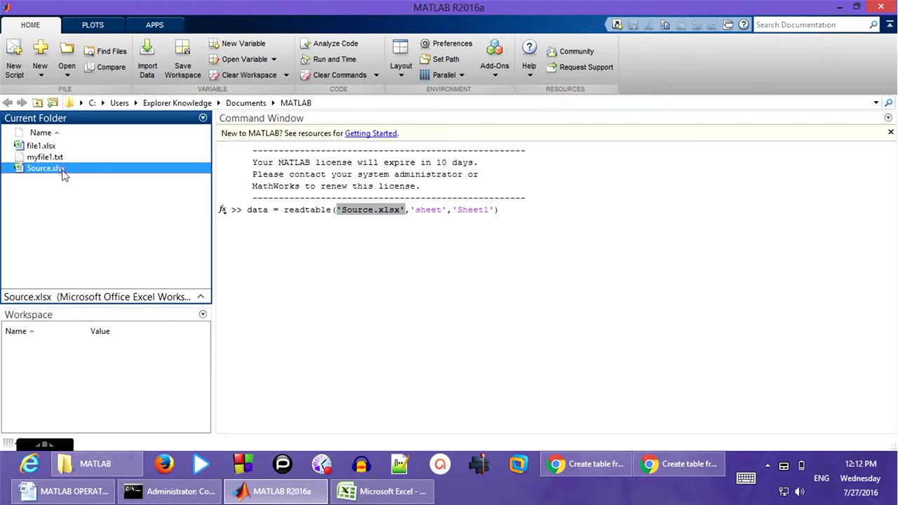
pyautogui.click(436, 218)
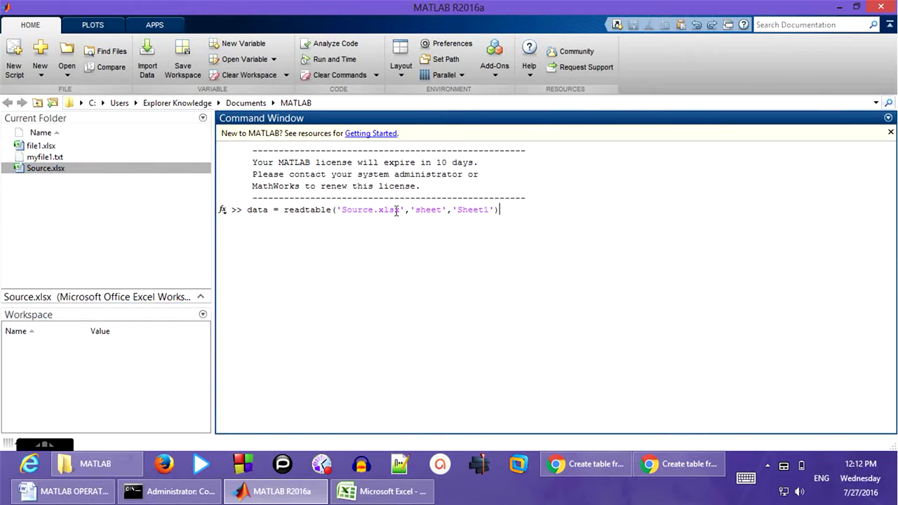
pyautogui.moveTo(407, 209); pyautogui.dragTo(338, 210)
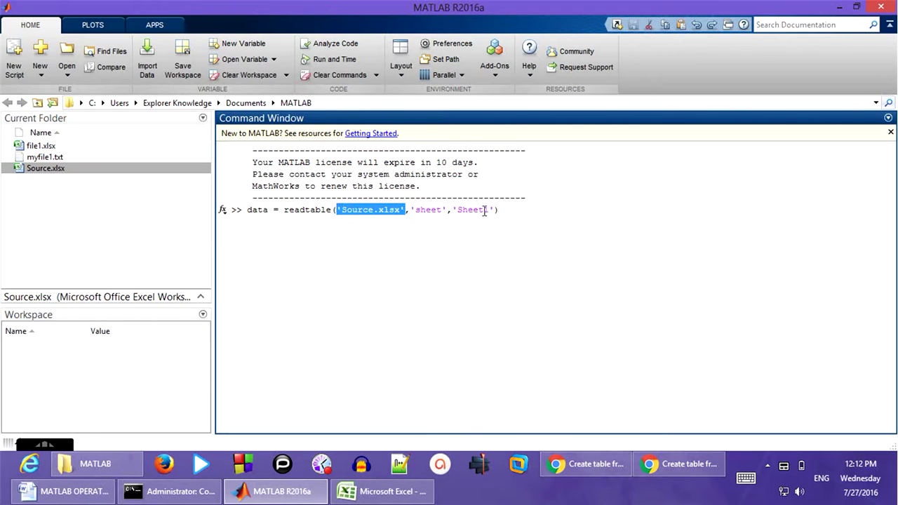
pyautogui.moveTo(495, 209); pyautogui.dragTo(455, 213)
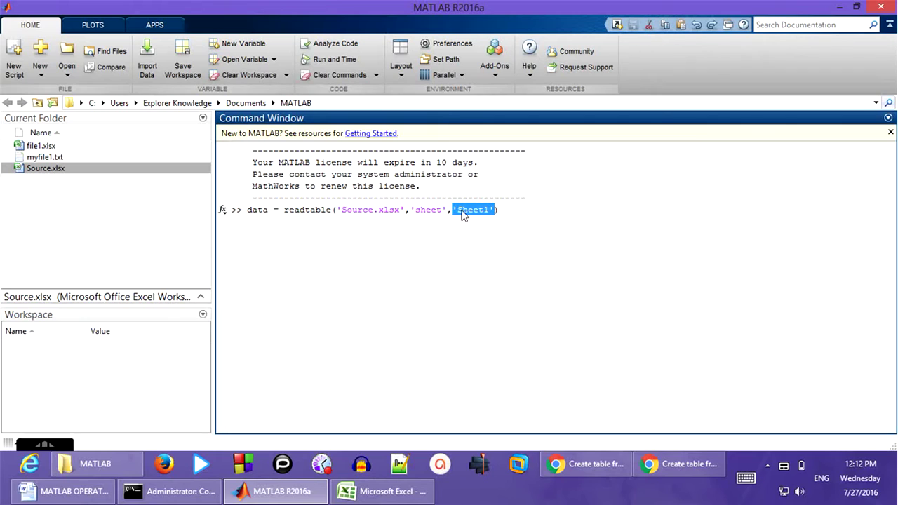
pyautogui.moveTo(447, 210); pyautogui.dragTo(437, 211)
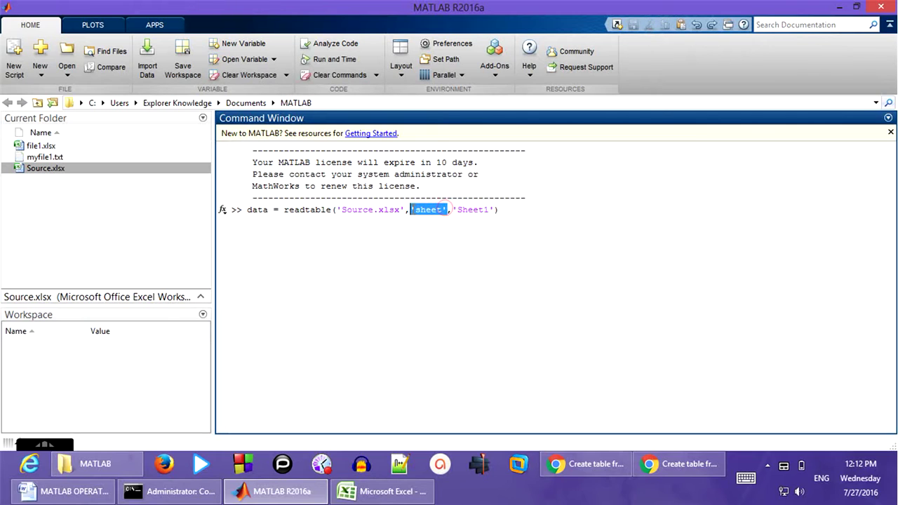
pyautogui.click(428, 247)
pyautogui.click(522, 210)
pyautogui.press('Return')
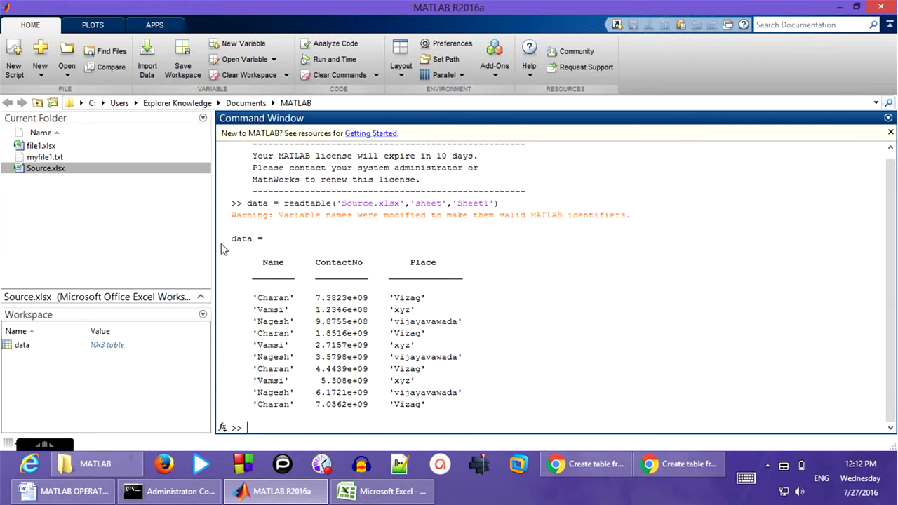
pyautogui.doubleClick(247, 238)
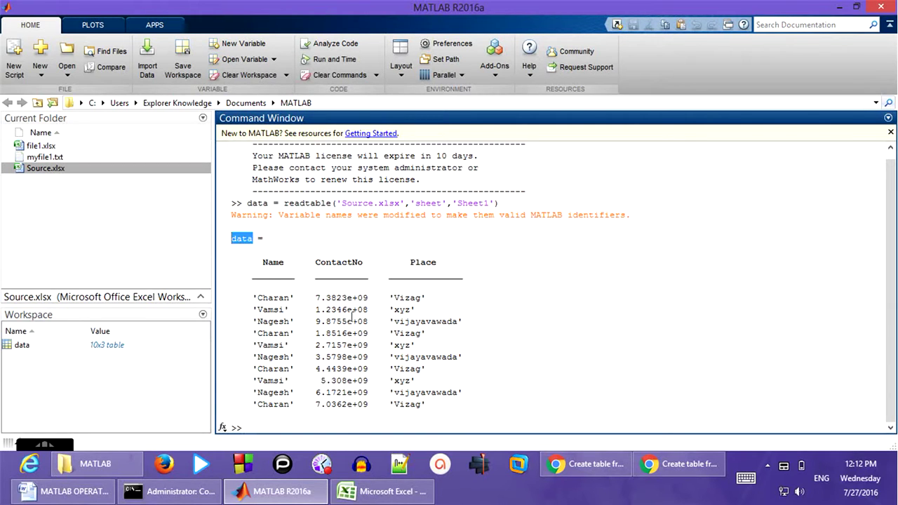
pyautogui.click(17, 346)
pyautogui.doubleClick(19, 346)
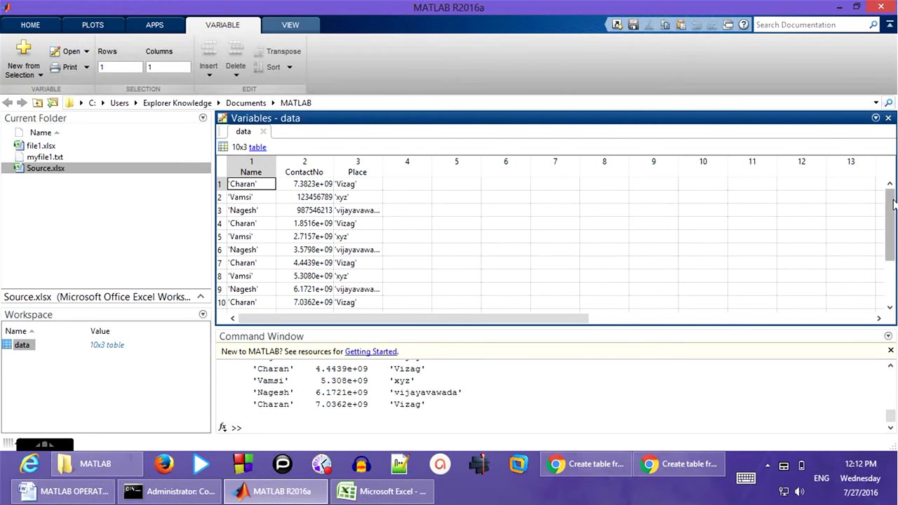
pyautogui.moveTo(891, 204); pyautogui.dragTo(894, 293)
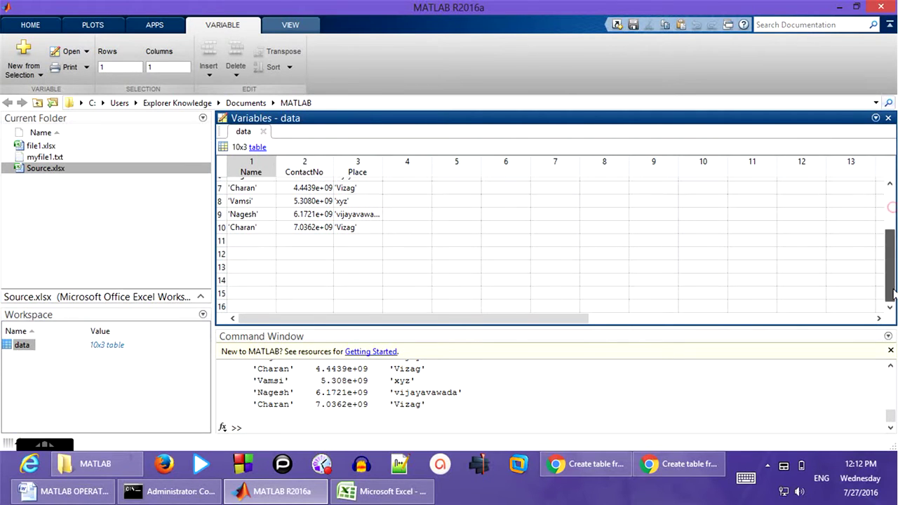
pyautogui.click(263, 131)
pyautogui.click(528, 316)
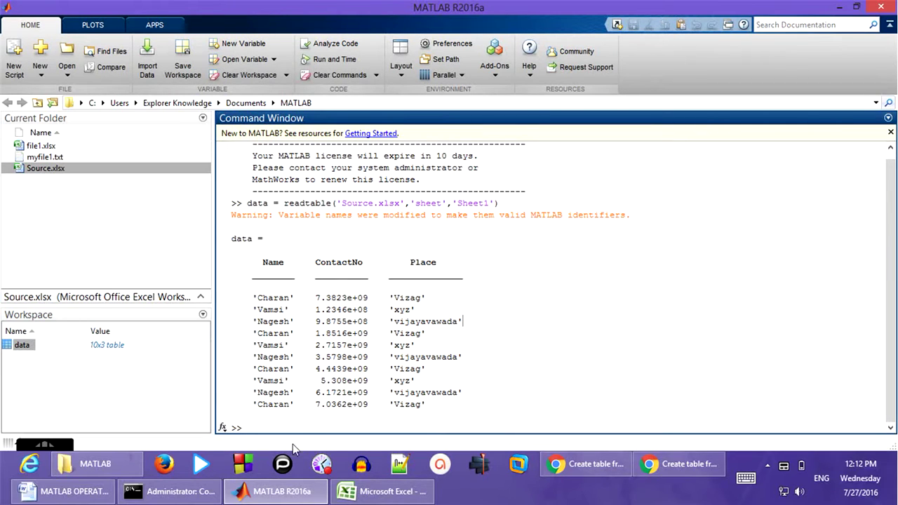
# Highlight the Name and ContactNo column headers in the imported data table.
pyautogui.moveTo(261, 261); pyautogui.dragTo(363, 263)
pyautogui.click(279, 268)
pyautogui.moveTo(256, 260); pyautogui.dragTo(283, 261)
pyautogui.click(325, 266)
# Re-run readtable with 'Range','A1:B5' and review the resulting four rows.
pyautogui.press('Up')
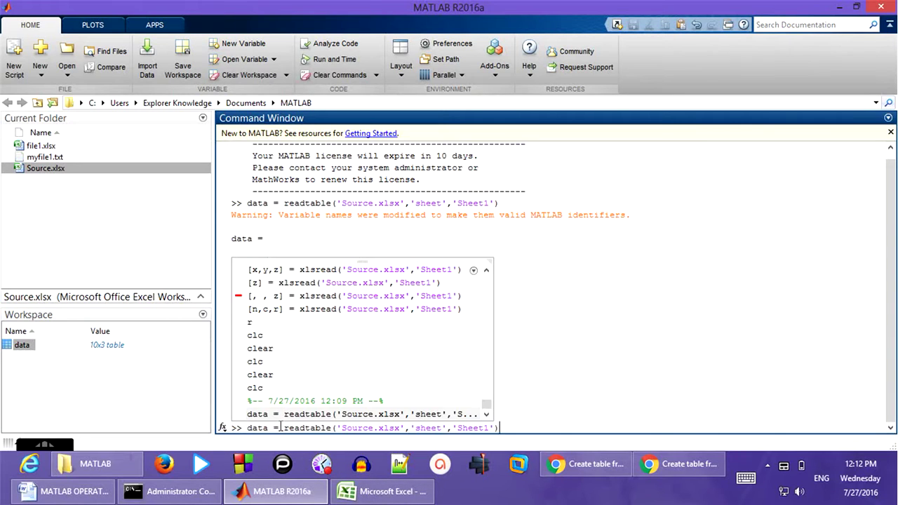
pyautogui.press('Right')
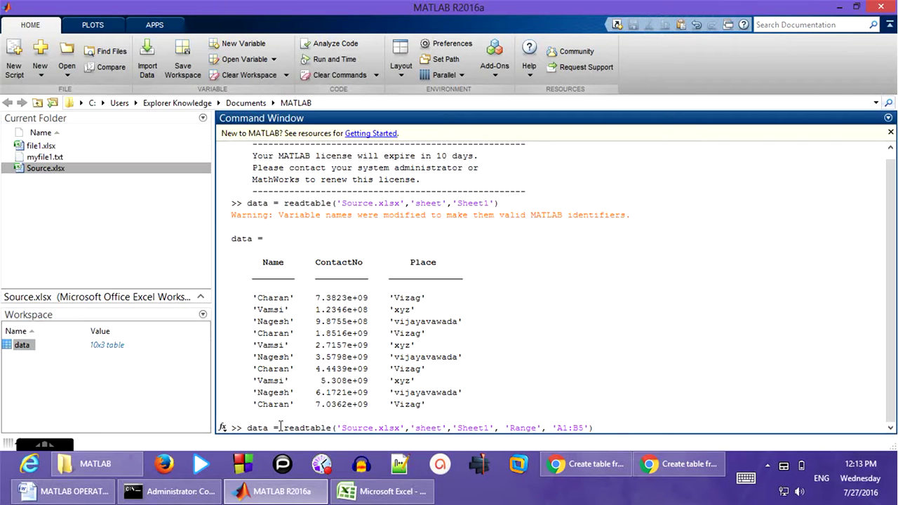
pyautogui.press('Return')
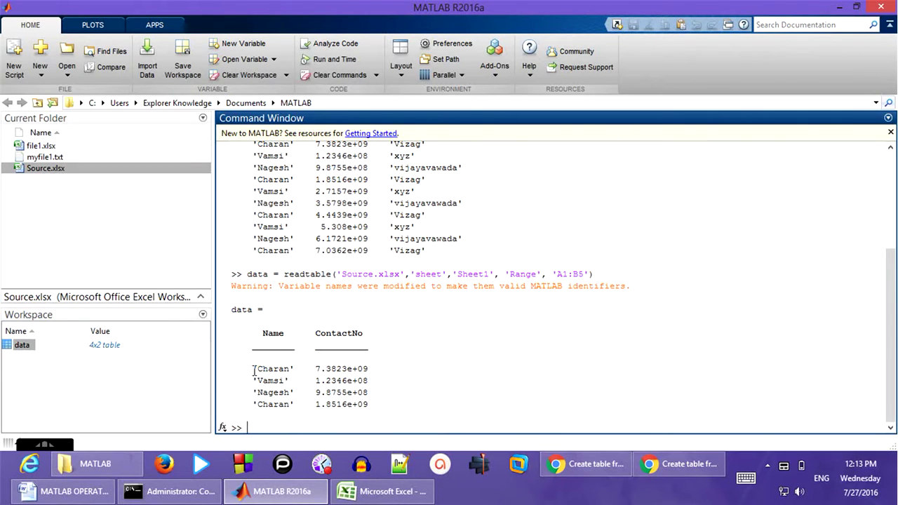
pyautogui.moveTo(253, 369); pyautogui.dragTo(379, 408)
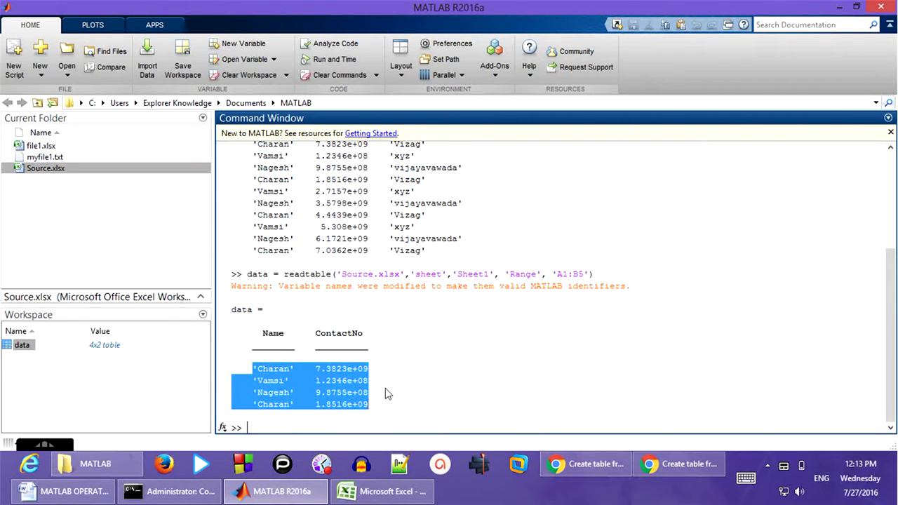
pyautogui.click(388, 393)
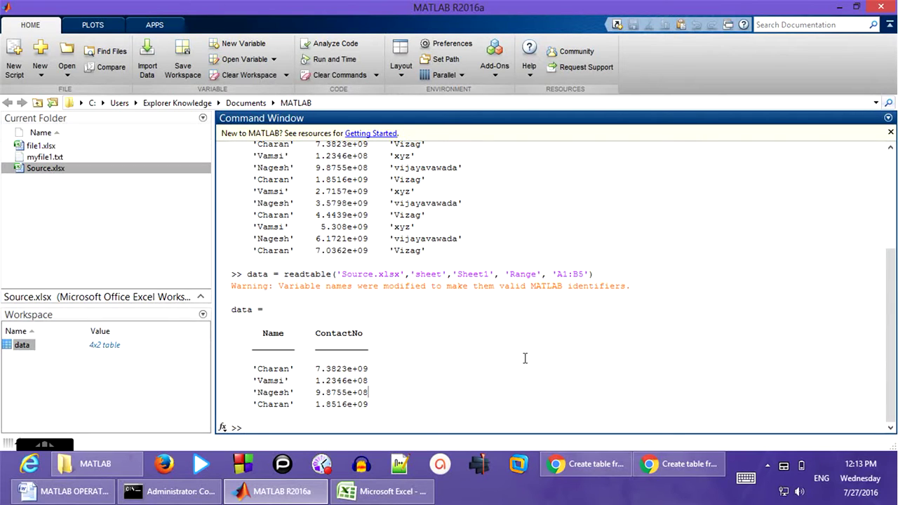
pyautogui.doubleClick(255, 311)
pyautogui.click(430, 372)
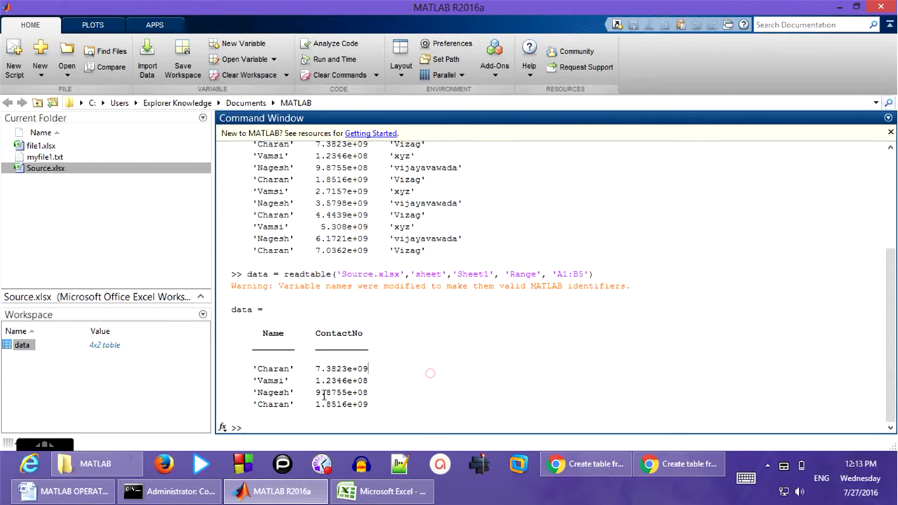
# Run clear and clc to empty the workspace and the Command Window.
pyautogui.tripleClick(393, 410)
pyautogui.click(510, 376)
pyautogui.write('clear')
pyautogui.press('Return')
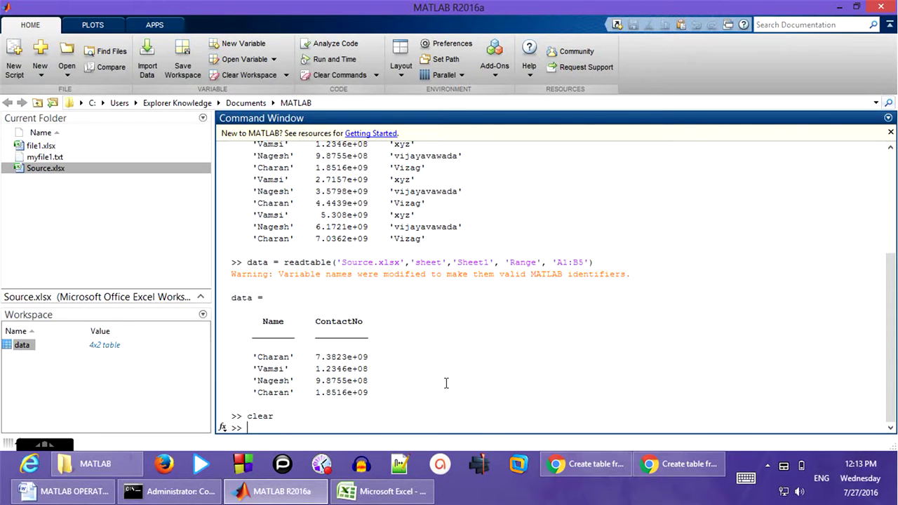
pyautogui.write('cl')
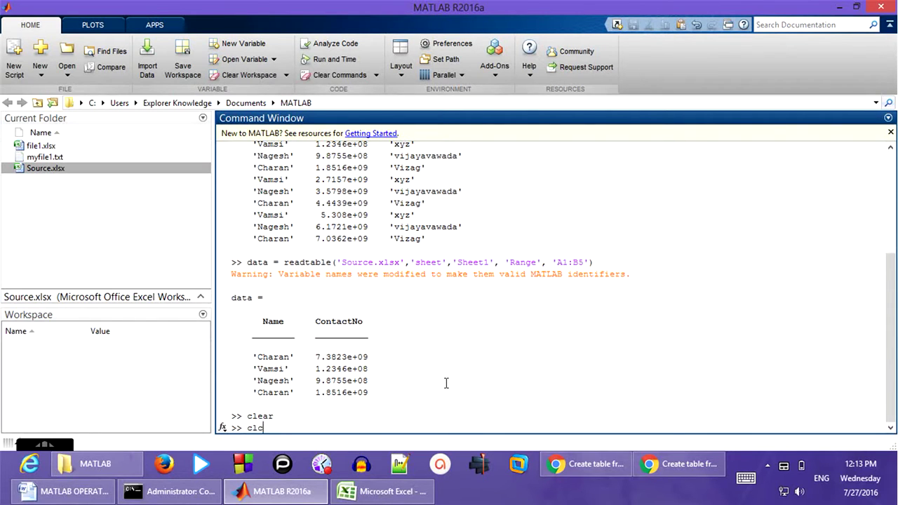
pyautogui.write('c')
pyautogui.press('Return')
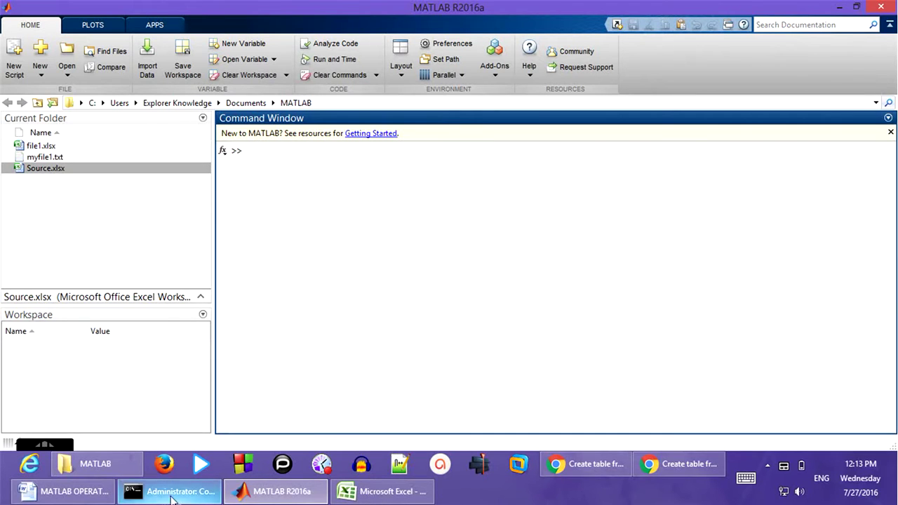
# Copy the xlsread example line from the Word notes.
pyautogui.click(85, 495)
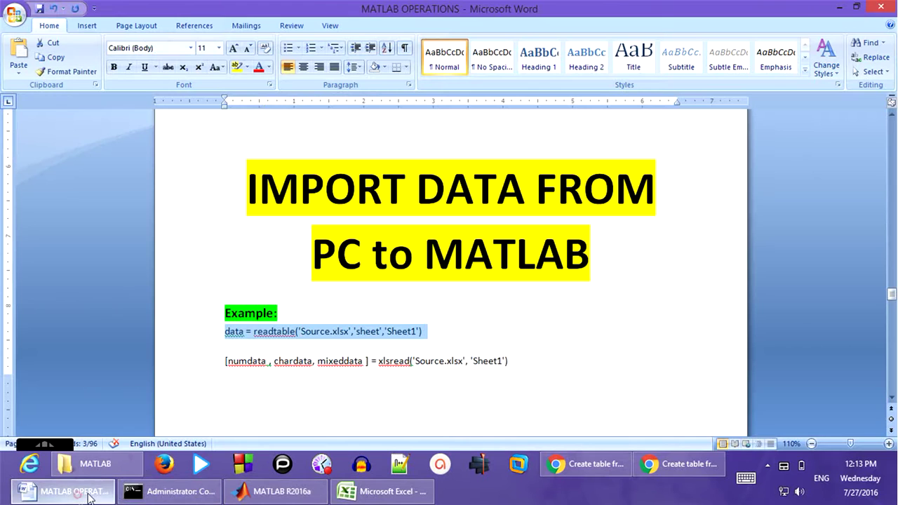
pyautogui.click(535, 361)
pyautogui.moveTo(534, 361); pyautogui.dragTo(222, 366)
pyautogui.hotkey('ctrl', 'c')
pyautogui.hotkey('alt', 'Tab')
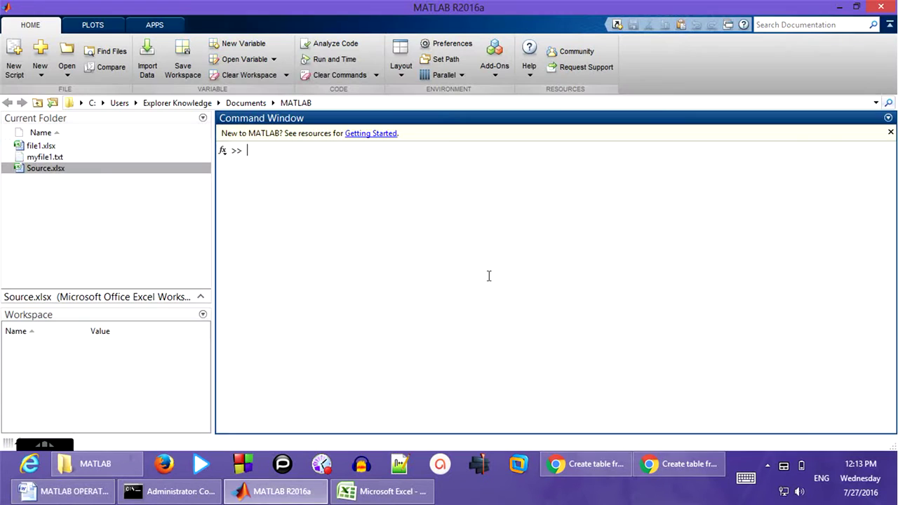
# Paste the xlsread command and highlight its function name, Source.xlsx and Sheet1 arguments.
pyautogui.hotkey('ctrl', 'v')
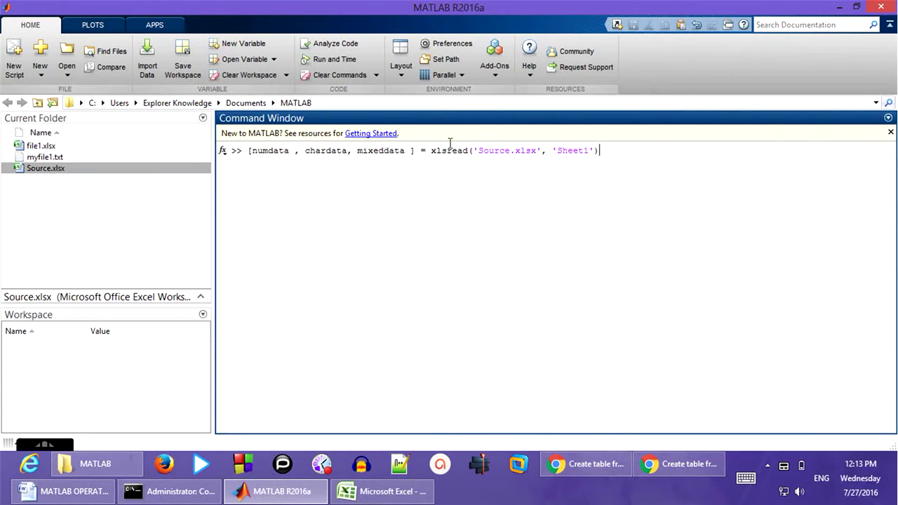
pyautogui.moveTo(468, 150); pyautogui.dragTo(431, 154)
pyautogui.click(478, 177)
pyautogui.moveTo(541, 150); pyautogui.dragTo(482, 146)
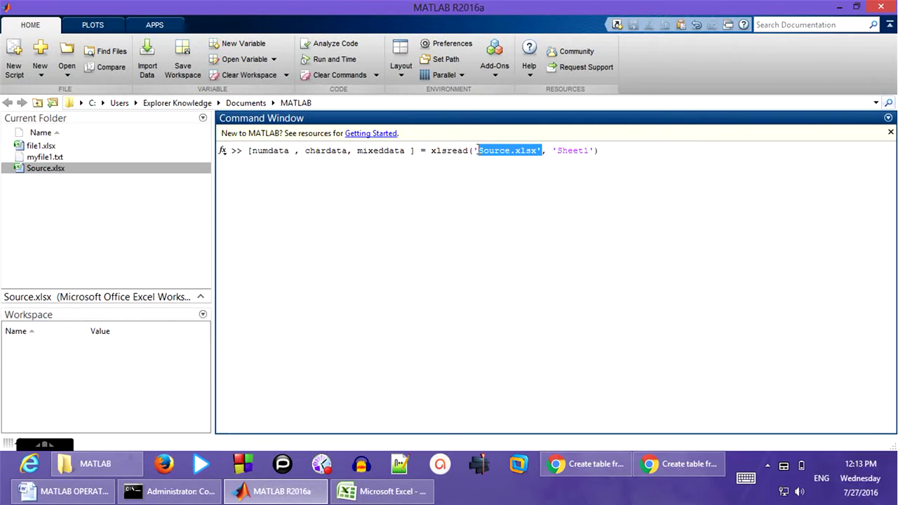
pyautogui.moveTo(592, 153); pyautogui.dragTo(555, 148)
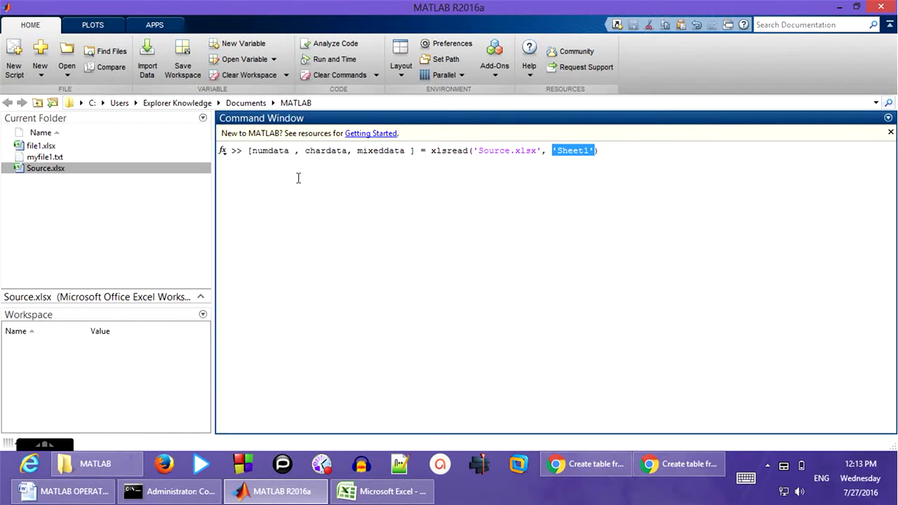
pyautogui.click(289, 153)
# Highlight the numdata, chardata and mixeddata outputs, then run the xlsread import.
pyautogui.moveTo(289, 153); pyautogui.dragTo(254, 151)
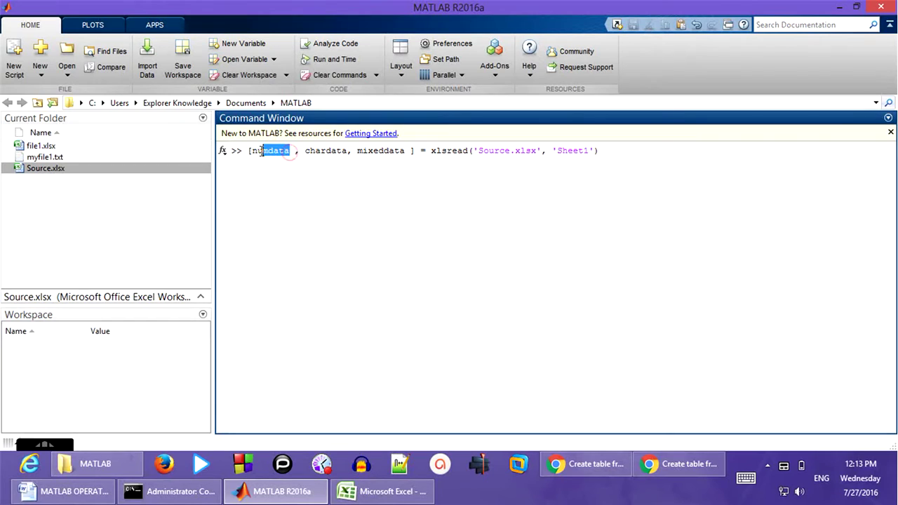
pyautogui.click(336, 155)
pyautogui.click(388, 152)
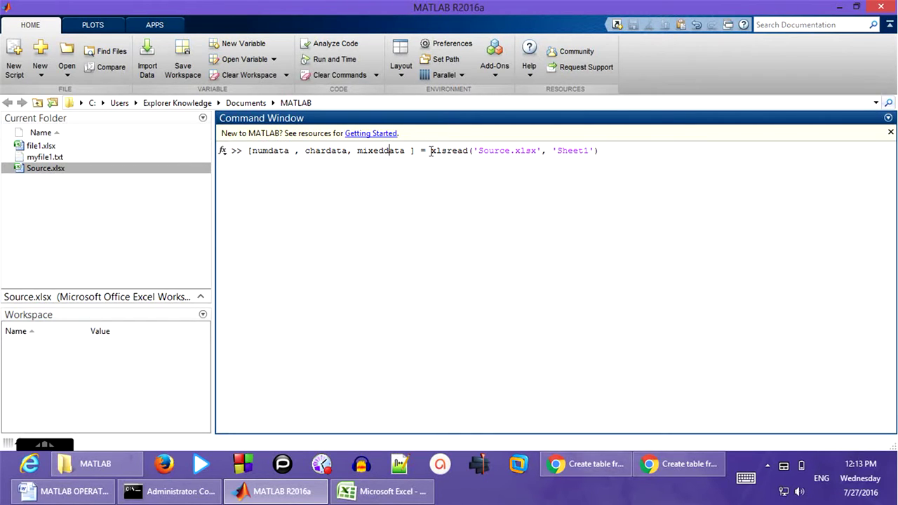
pyautogui.moveTo(288, 151); pyautogui.dragTo(252, 152)
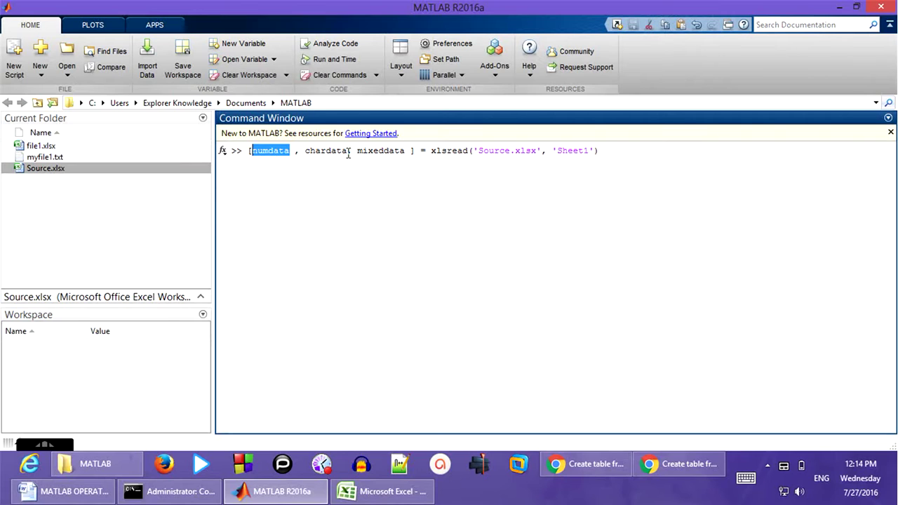
pyautogui.moveTo(348, 154); pyautogui.dragTo(307, 153)
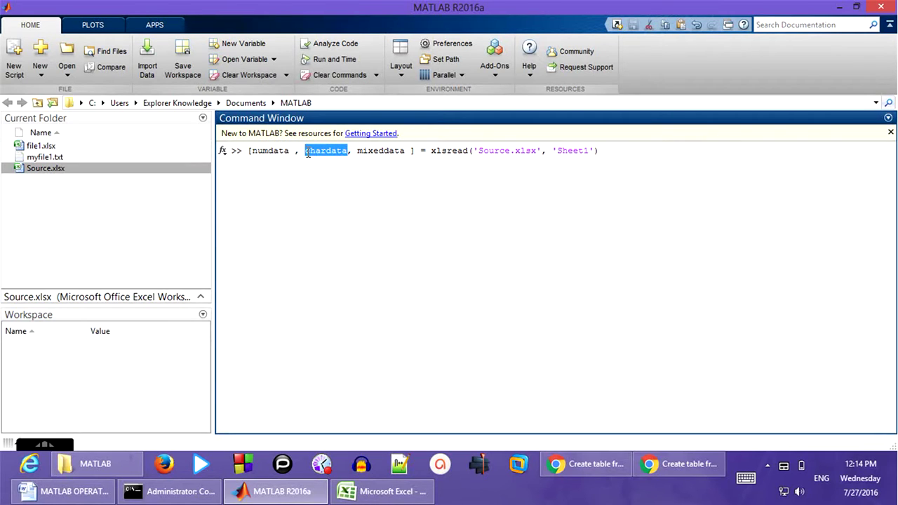
pyautogui.click(326, 155)
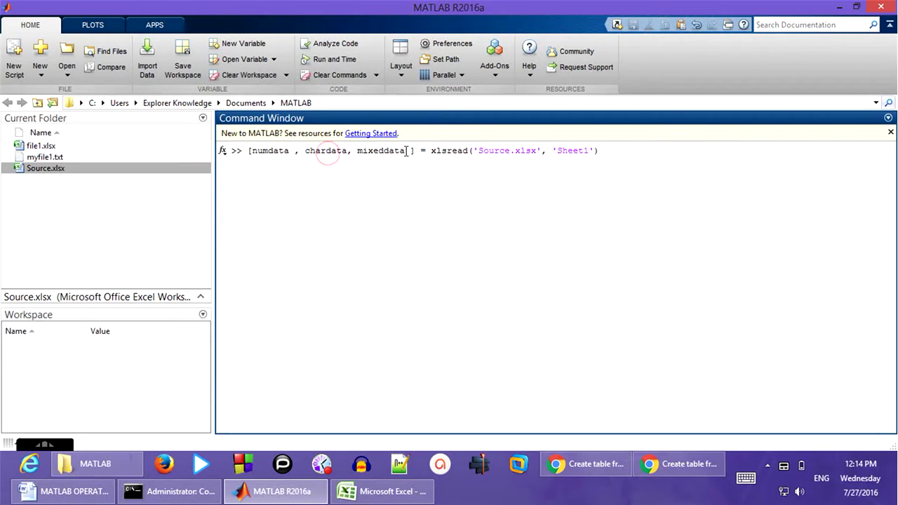
pyautogui.moveTo(406, 151); pyautogui.dragTo(358, 152)
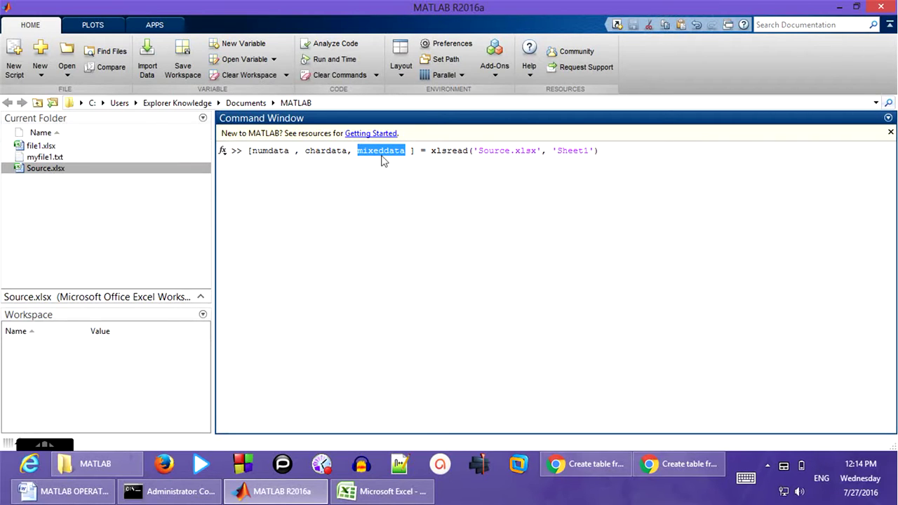
pyautogui.click(633, 154)
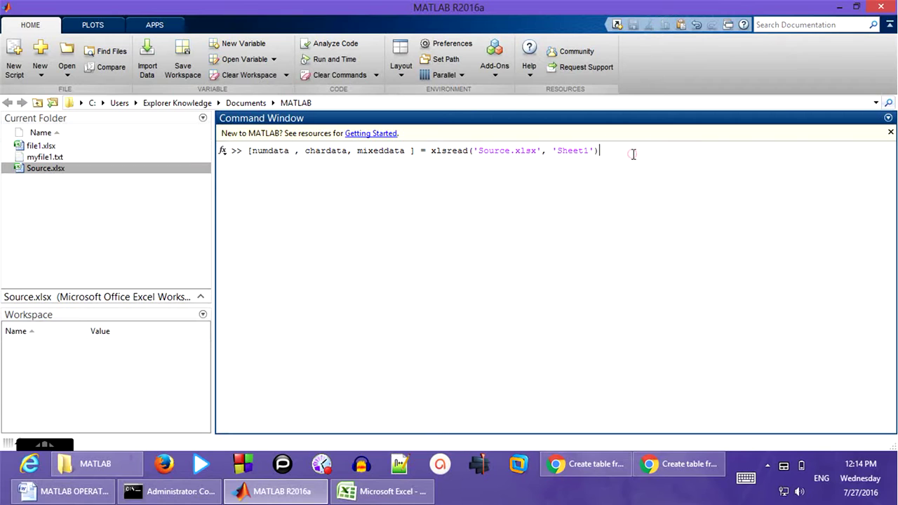
pyautogui.press('Return')
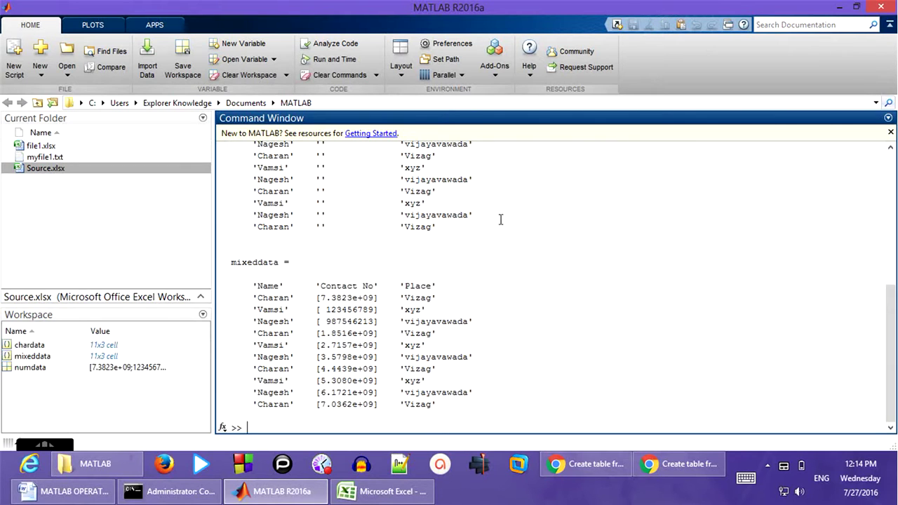
# Scroll through the Command Window to review the numdata result and the chardata table.
pyautogui.scroll(10, 540, 257)
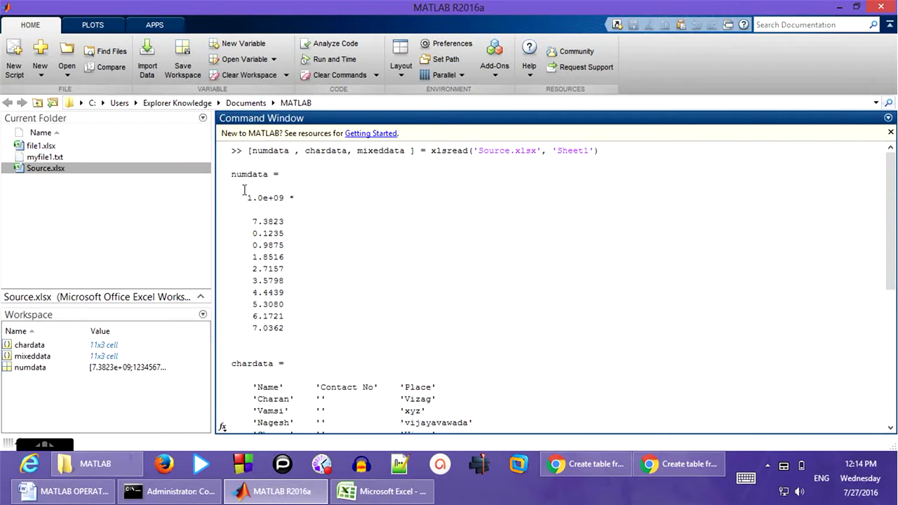
pyautogui.doubleClick(233, 173)
pyautogui.scroll(-1, 319, 310)
pyautogui.scroll(-4, 313, 311)
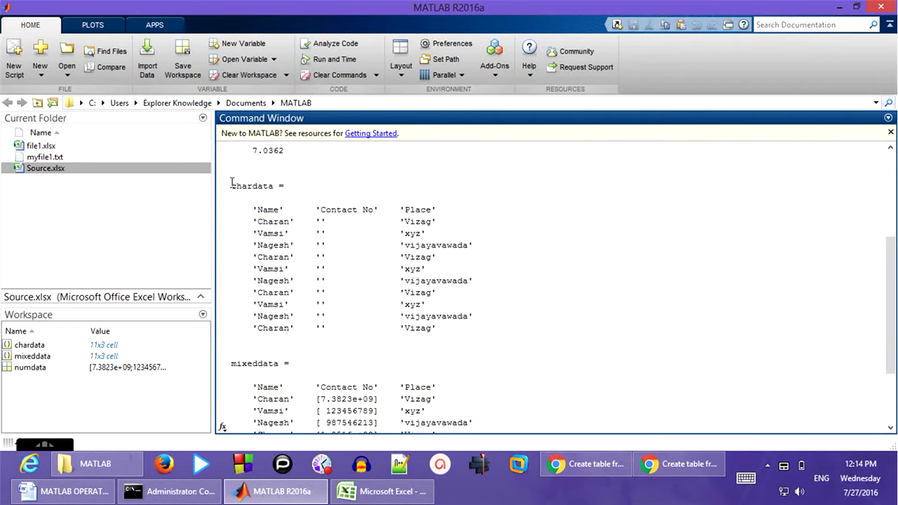
pyautogui.moveTo(232, 182); pyautogui.dragTo(470, 345)
pyautogui.scroll(-2, 266, 210)
pyautogui.scroll(2, 261, 197)
pyautogui.scroll(-3, 547, 348)
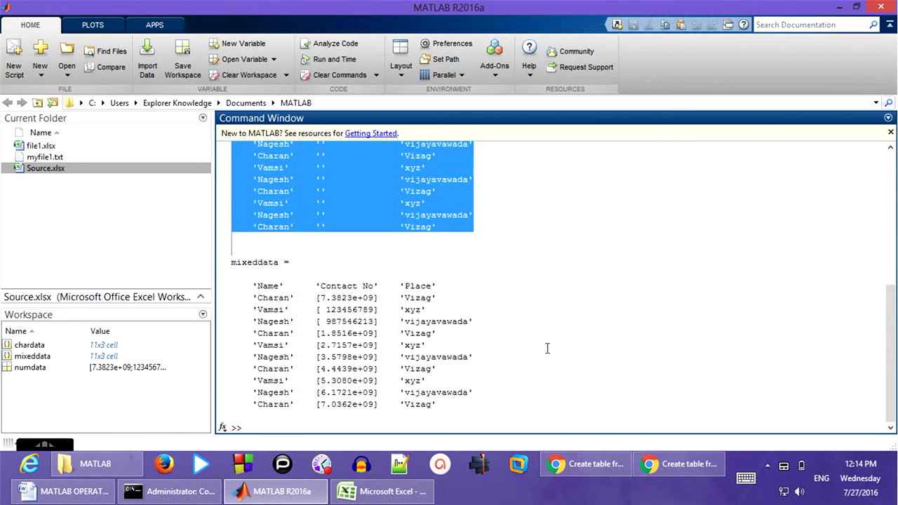
# Point out an empty Contact No entry in chardata, then the whole mixeddata table.
pyautogui.click(479, 274)
pyautogui.scroll(1, 480, 275)
pyautogui.scroll(1, 327, 227)
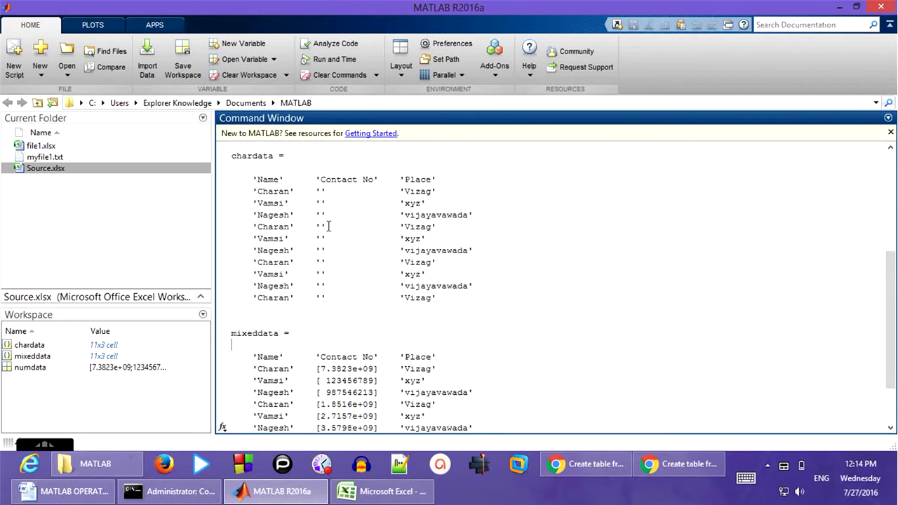
pyautogui.doubleClick(321, 191)
pyautogui.scroll(-2, 332, 300)
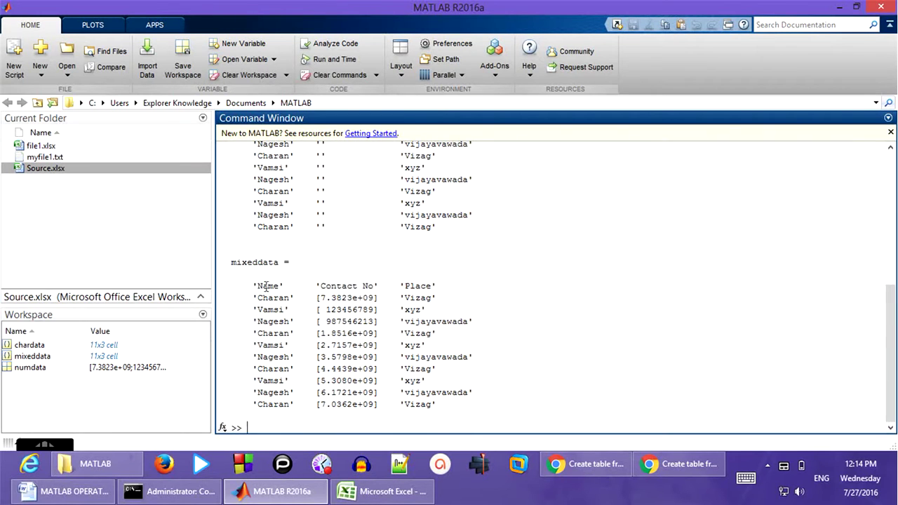
pyautogui.moveTo(251, 283); pyautogui.dragTo(540, 399)
pyautogui.click(540, 397)
# Clear the Command Window with clc and display the 11x3 mixeddata cell array.
pyautogui.write('clc')
pyautogui.press('Return')
pyautogui.write('m')
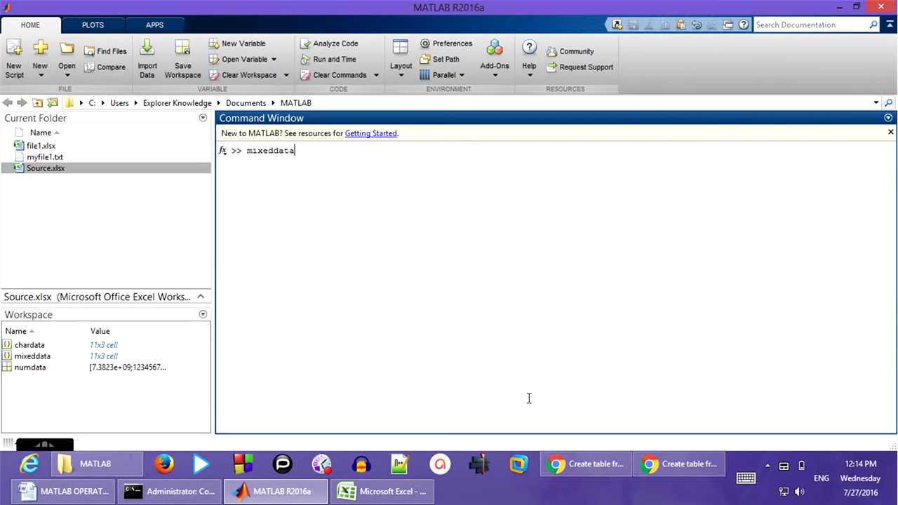
pyautogui.write('ixeddata')
pyautogui.press('Return')
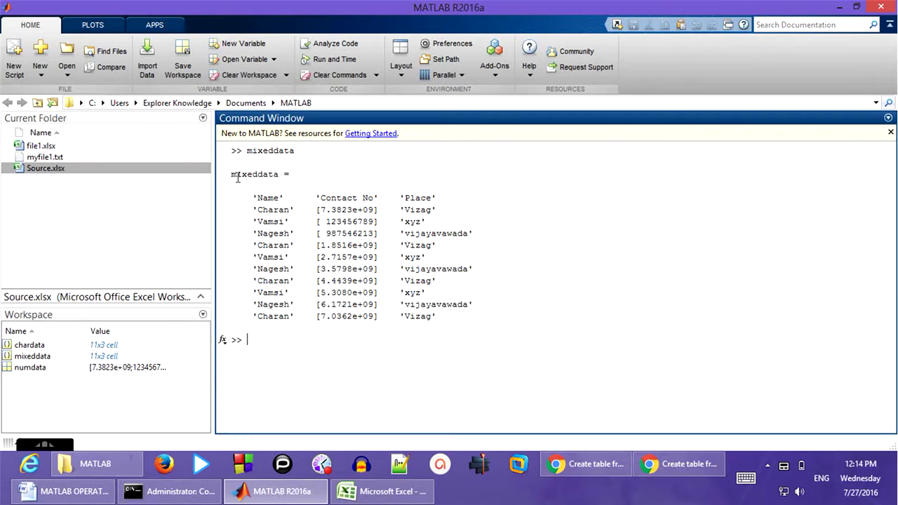
pyautogui.moveTo(231, 175); pyautogui.dragTo(538, 327)
# Switch to the Word notes and highlight the readtable and xlsread example commands.
pyautogui.click(516, 337)
pyautogui.click(63, 494)
pyautogui.click(567, 370)
pyautogui.moveTo(429, 331); pyautogui.dragTo(194, 322)
pyautogui.moveTo(519, 355); pyautogui.dragTo(237, 346)
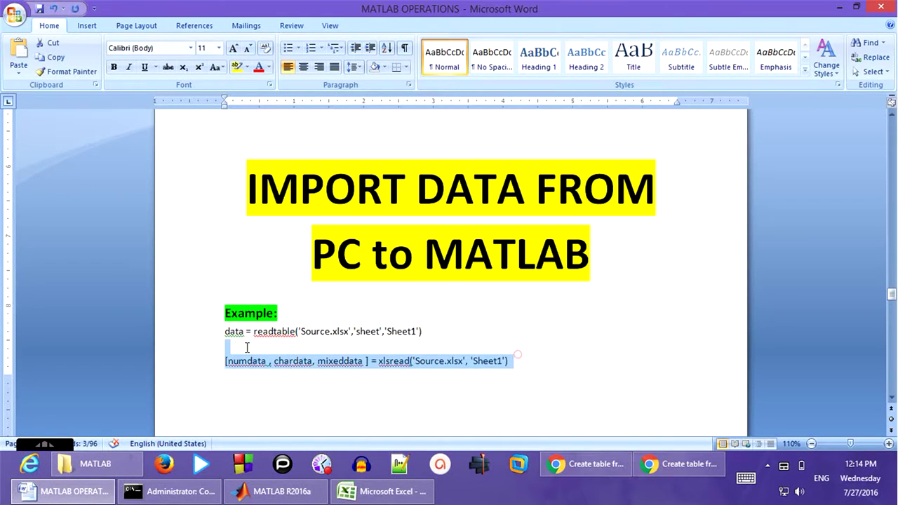
pyautogui.click(688, 369)
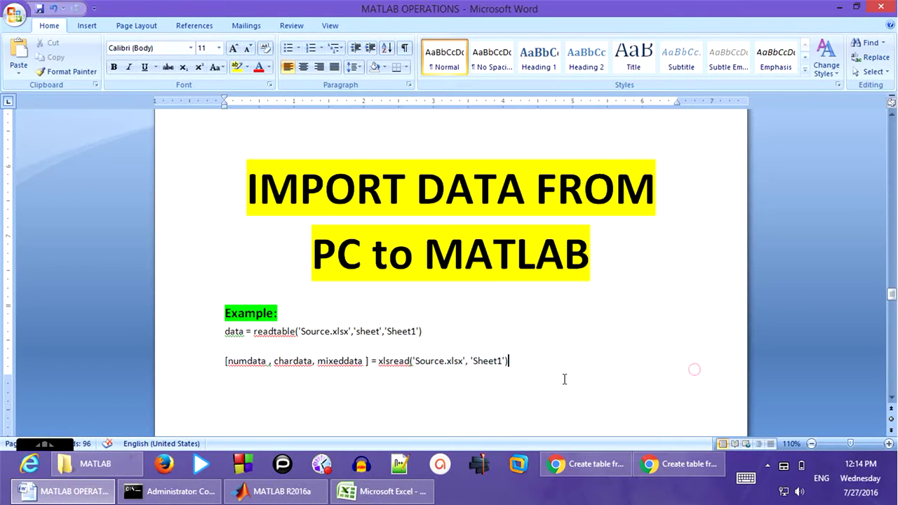
# Bring up the readtable documentation page in Chrome and scroll down to its text-file examples.
pyautogui.click(682, 474)
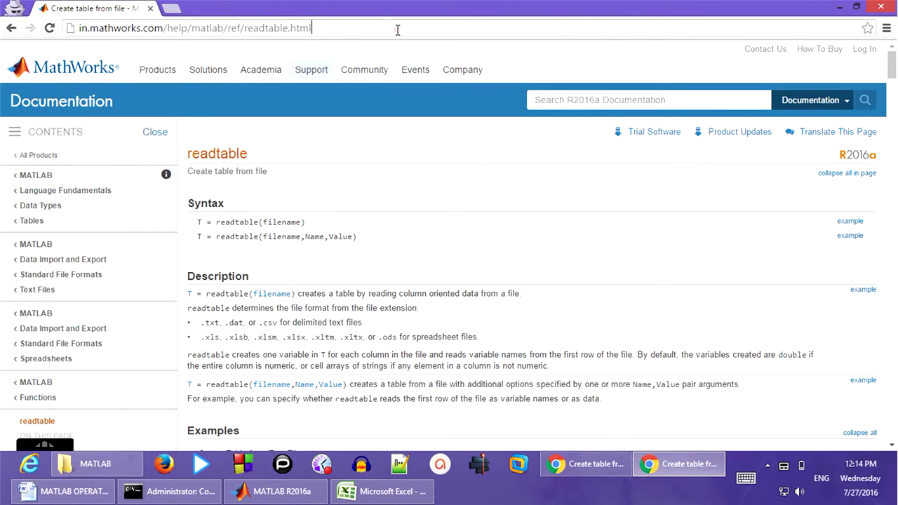
pyautogui.click(395, 28)
pyautogui.click(560, 100)
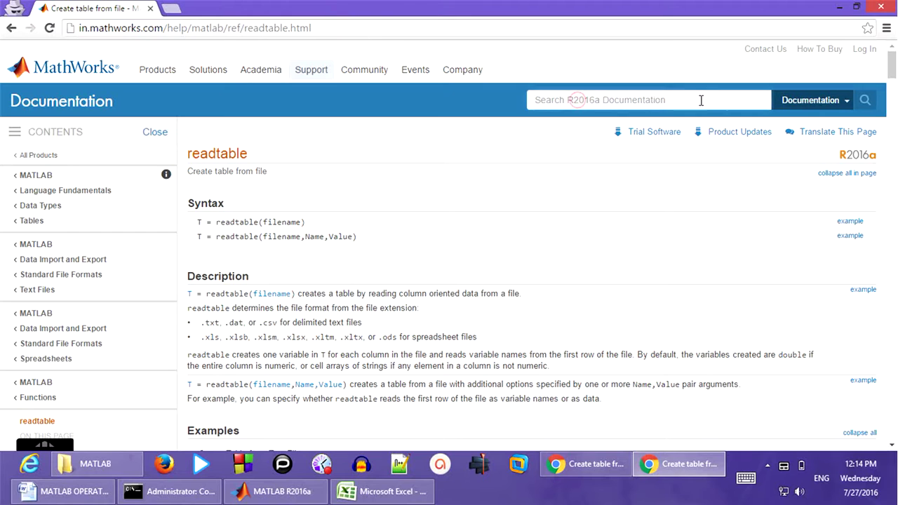
pyautogui.scroll(-1, 421, 275)
pyautogui.scroll(-15, 420, 275)
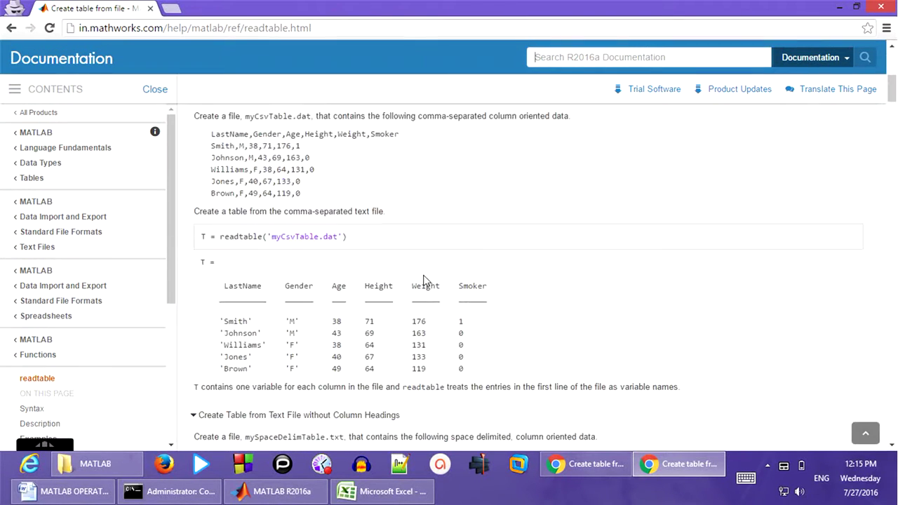
pyautogui.scroll(-10, 437, 278)
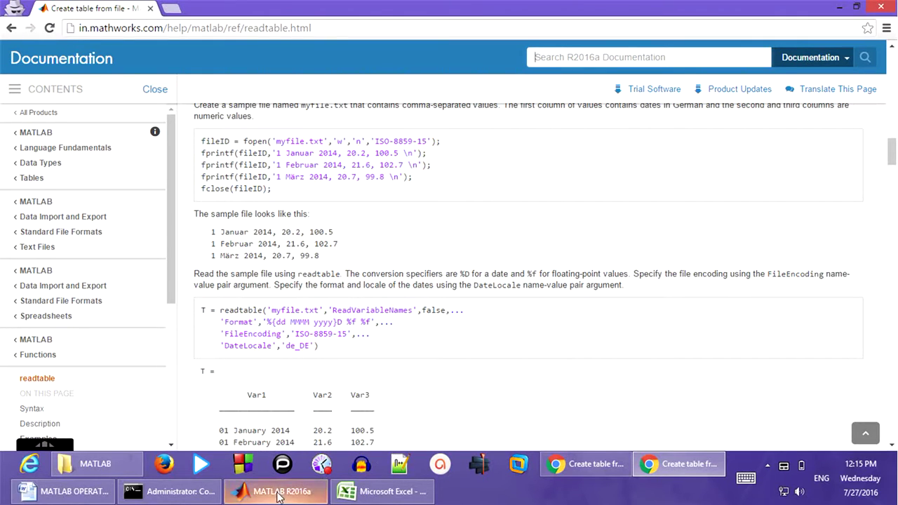
# Switch back to the MATLAB OPERATIONS notes in Word.
pyautogui.click(65, 491)
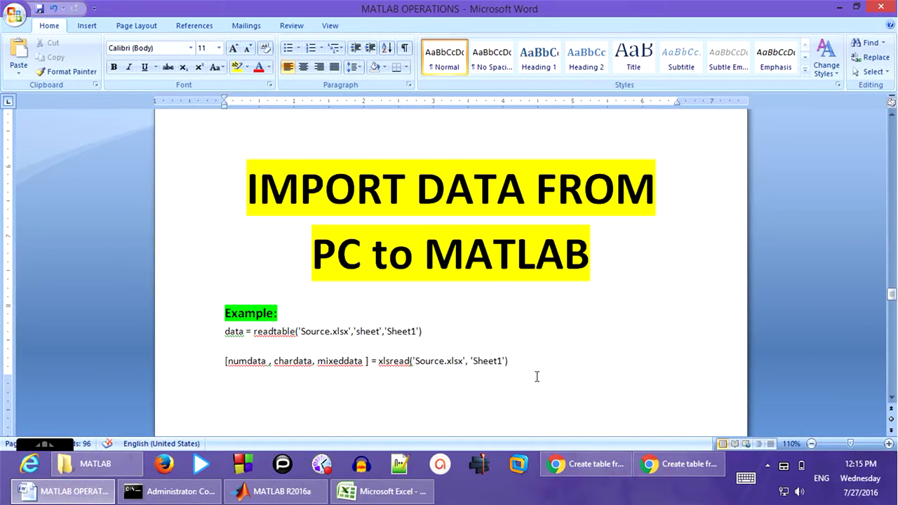